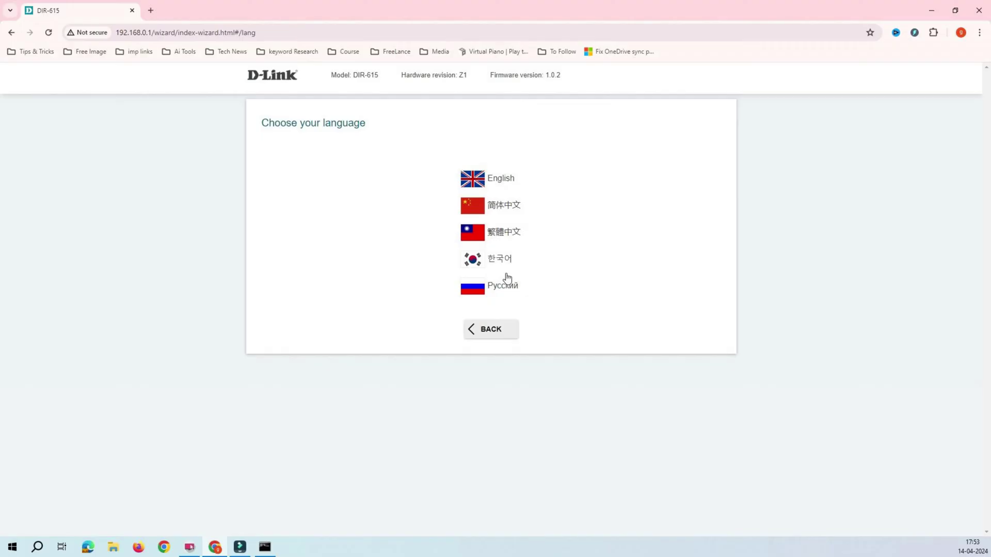
Step: Choose English as the interface language and start the first-time setup wizard
click(490, 178)
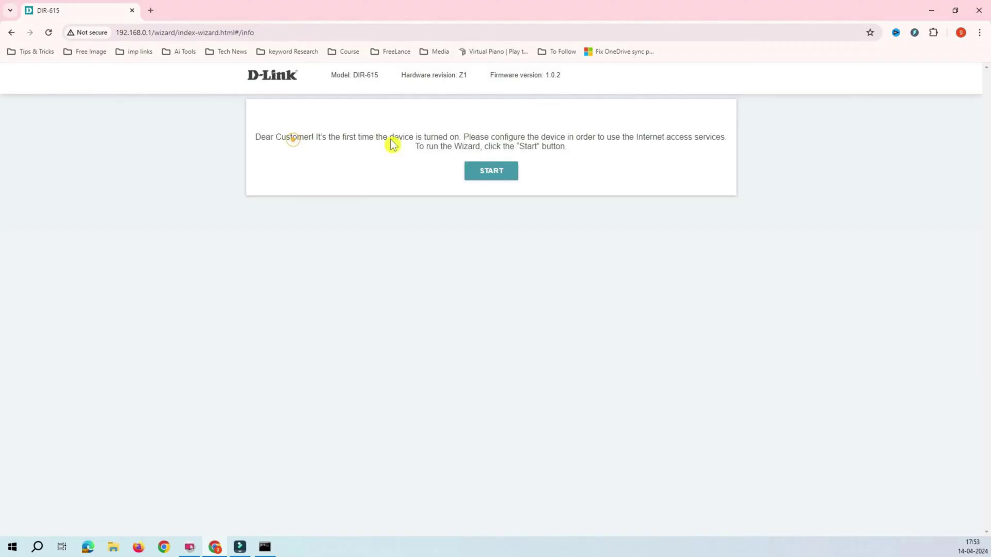
click(491, 171)
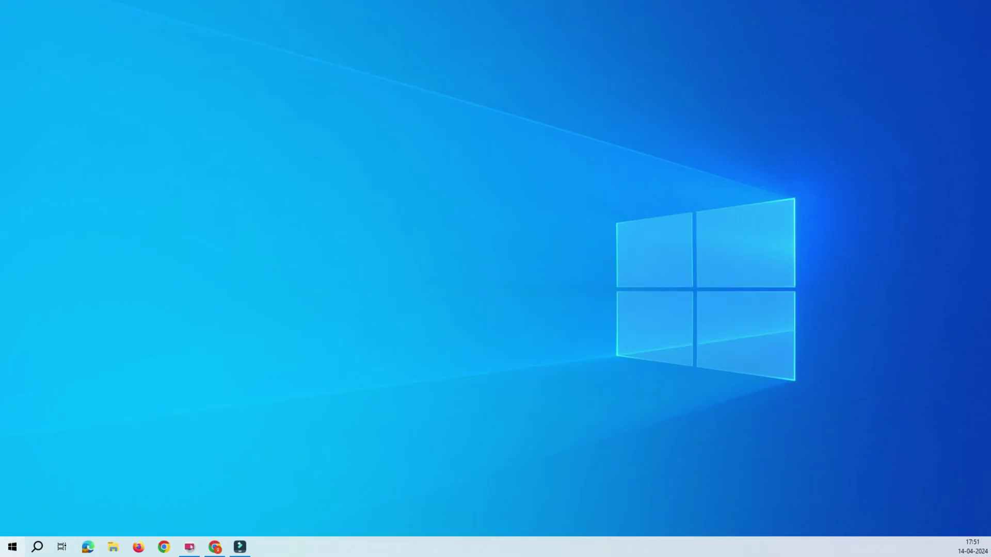
Step: Launch Command Prompt from the Run window and run ipconfig
right_click(11, 552)
click(43, 497)
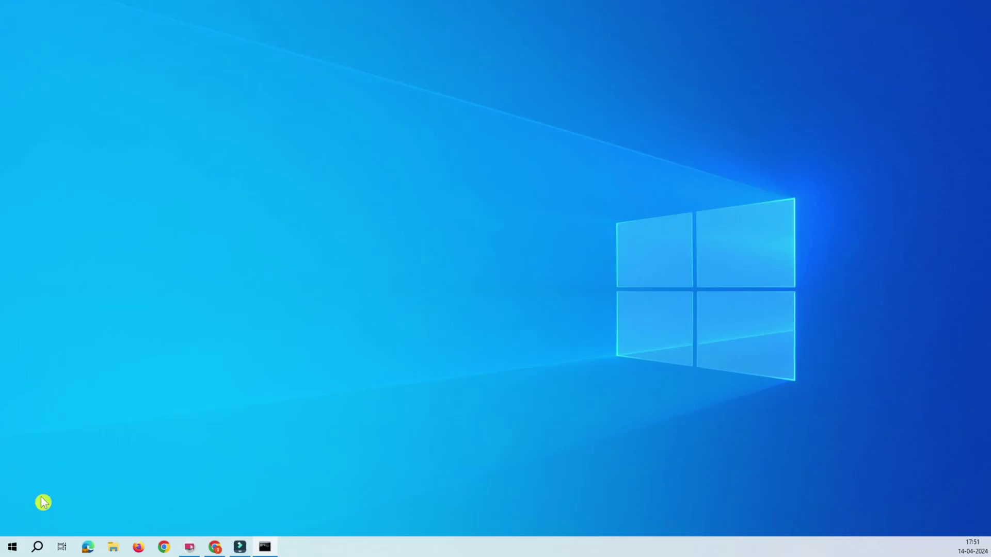
drag(328, 85, 476, 82)
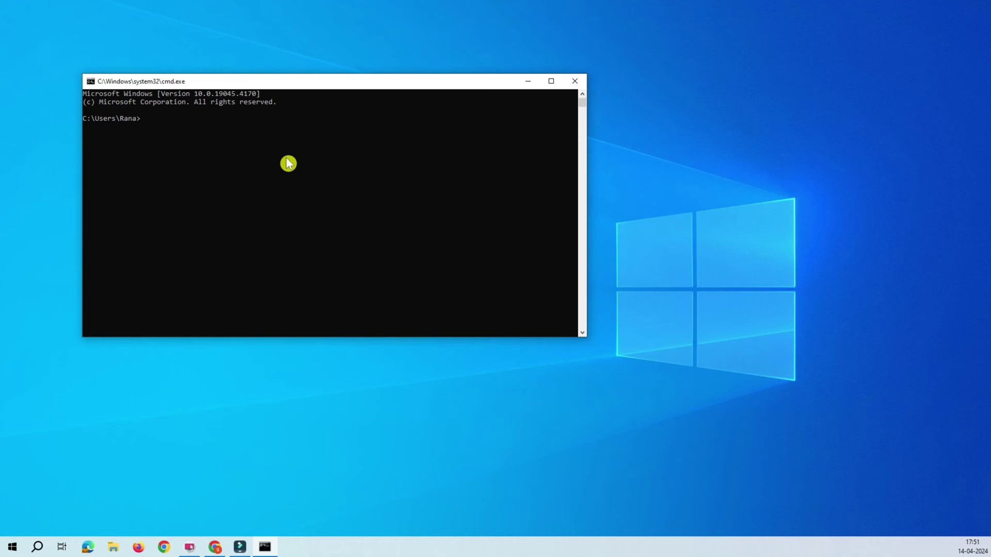
click(288, 161)
text(ipconfig)
key(Return)
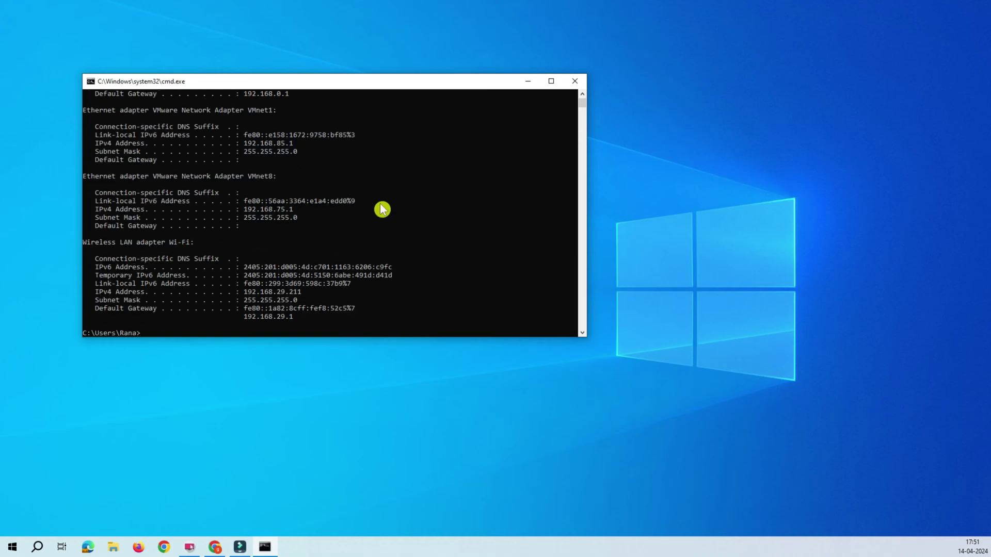
Step: Highlight the Ethernet adapter's IPv4 address 192.168.0.153 and default gateway 192.168.0.1
scroll(355, 268, up, 4)
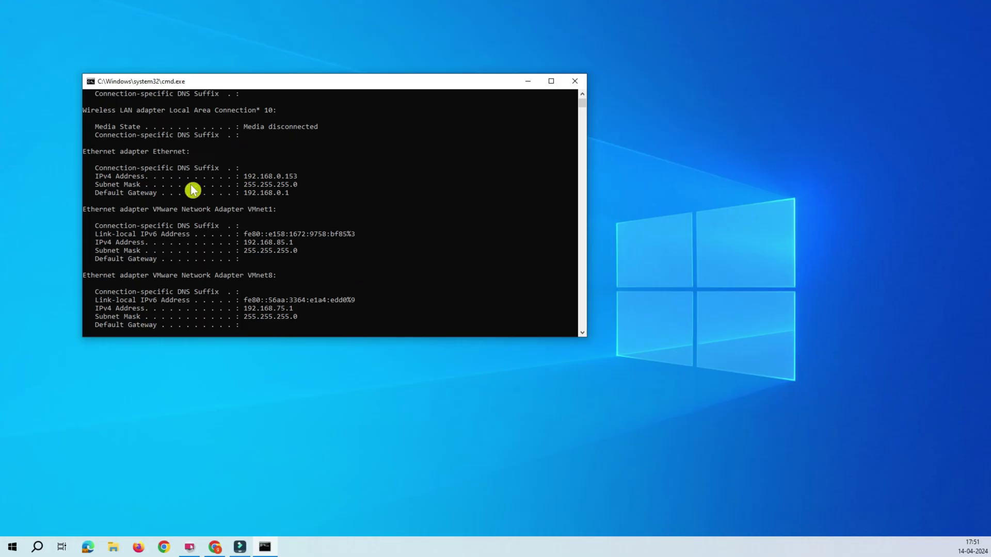
drag(83, 151, 326, 204)
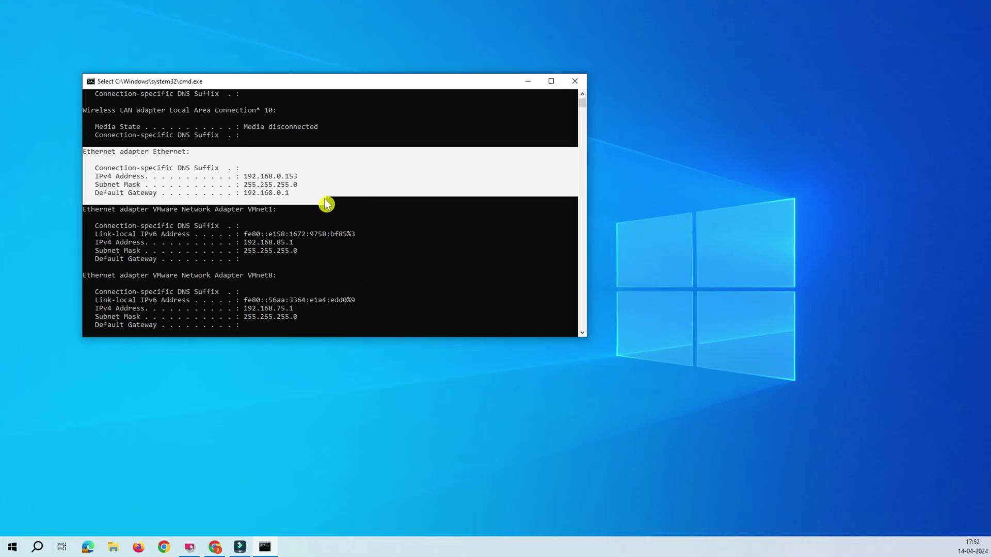
right_click(302, 191)
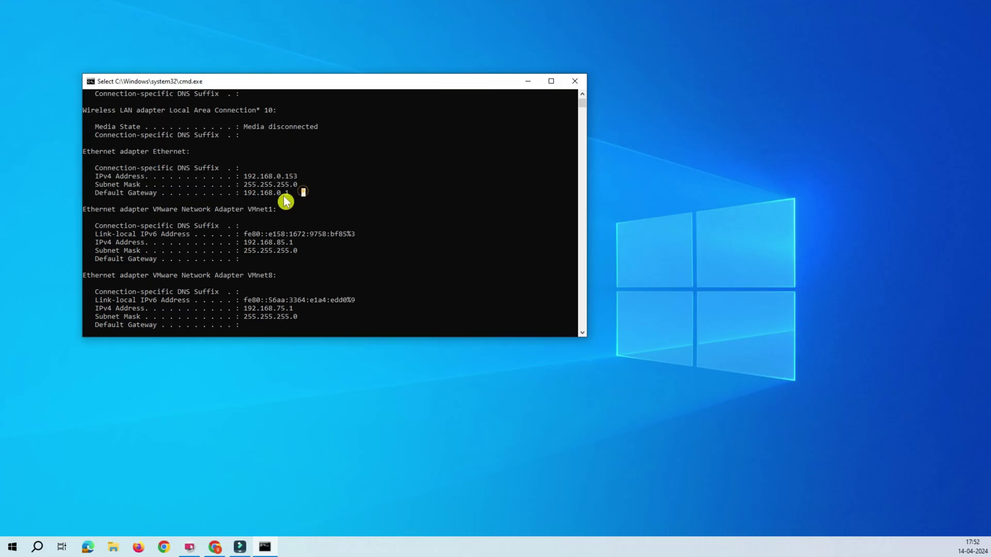
drag(293, 194, 84, 157)
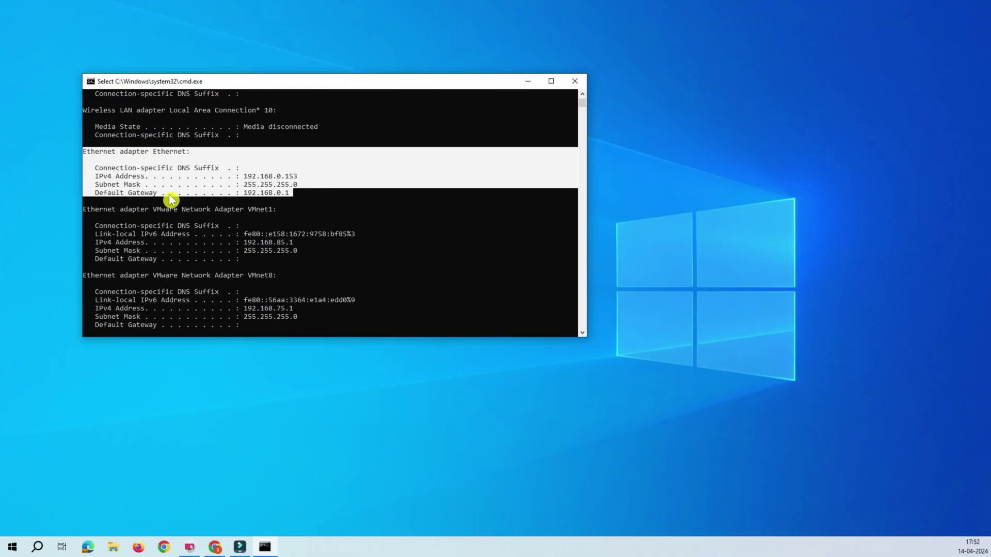
drag(298, 195, 81, 150)
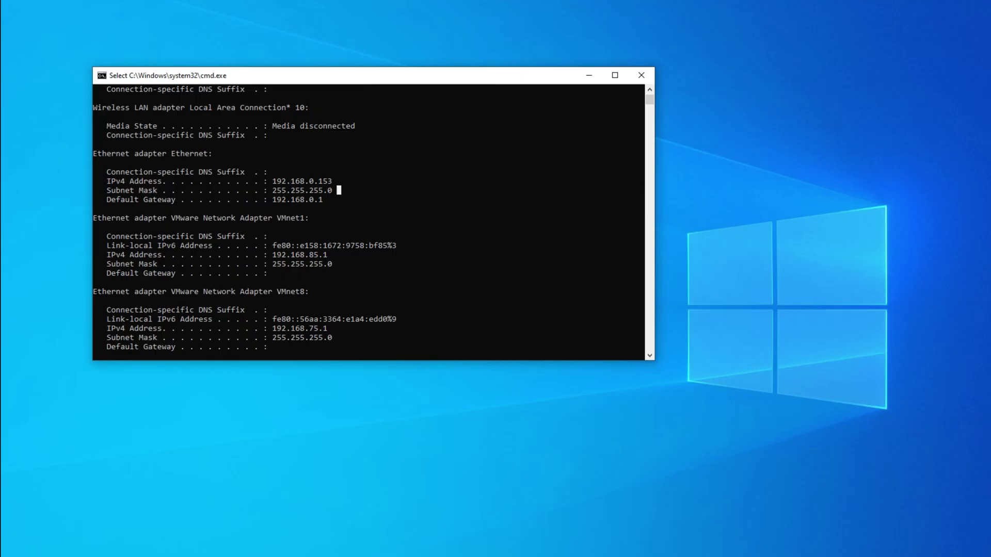
click(321, 207)
drag(330, 183, 266, 182)
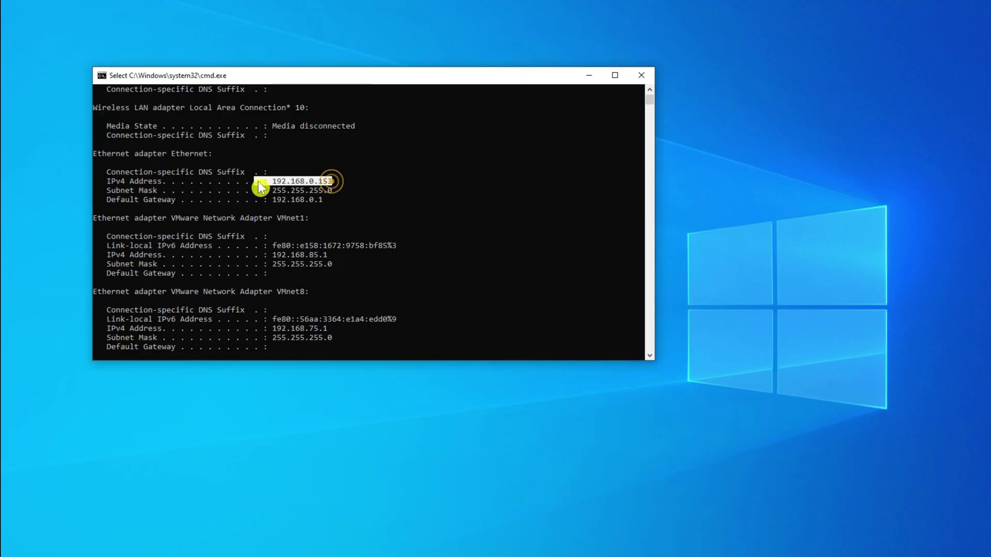
drag(332, 202, 111, 201)
click(330, 199)
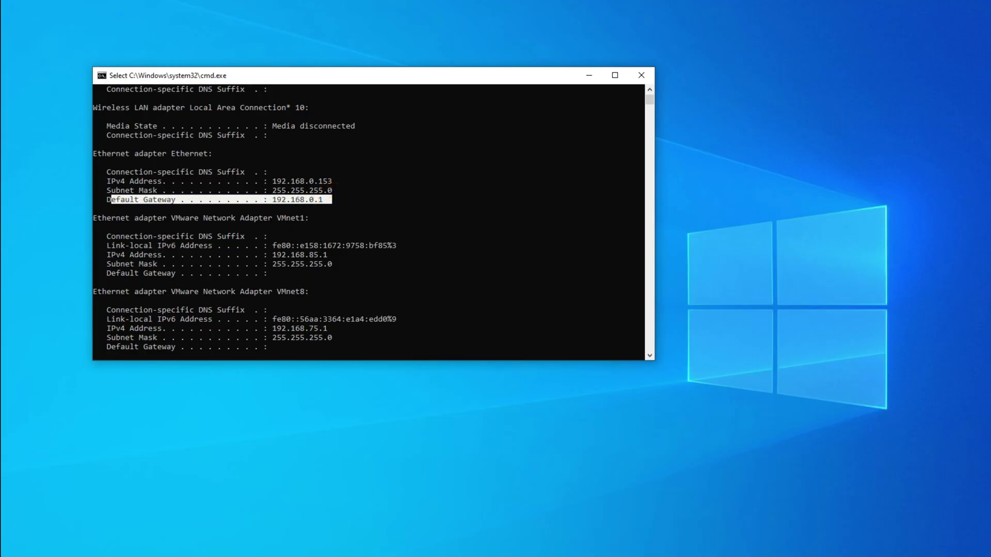
Step: Switch to Chrome and enter 192.168.0.1 in a new tab's address bar
mouse_move(240, 555)
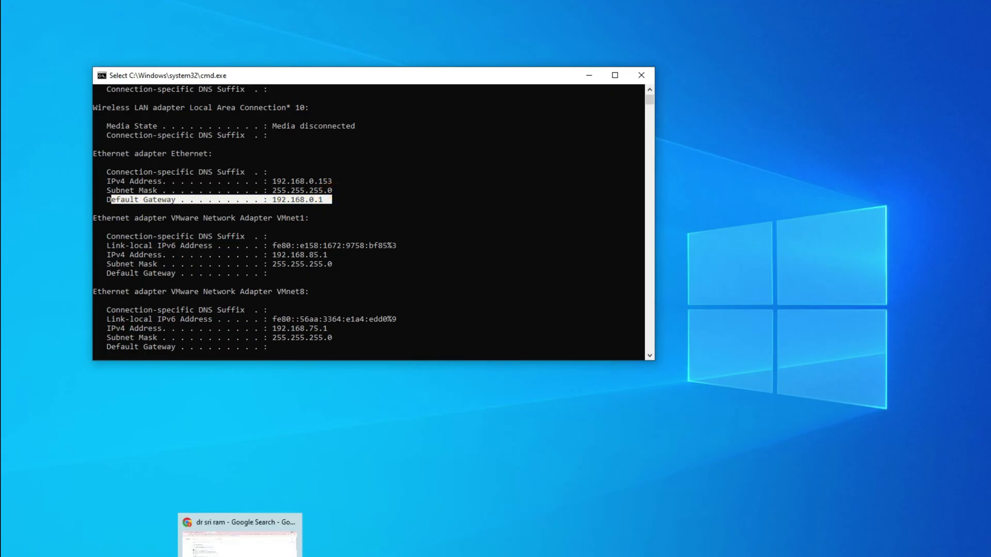
click(240, 555)
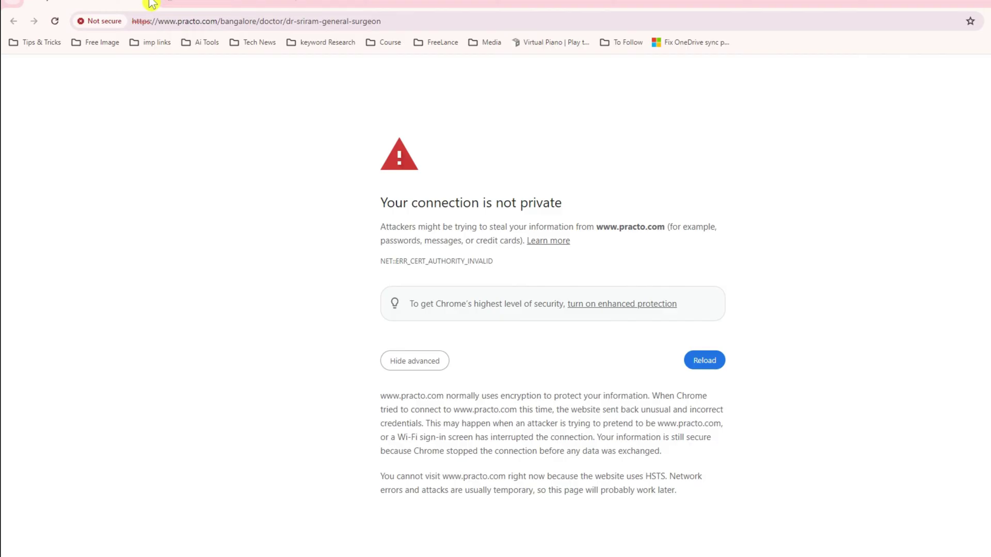
click(151, 4)
click(142, 20)
text(1)
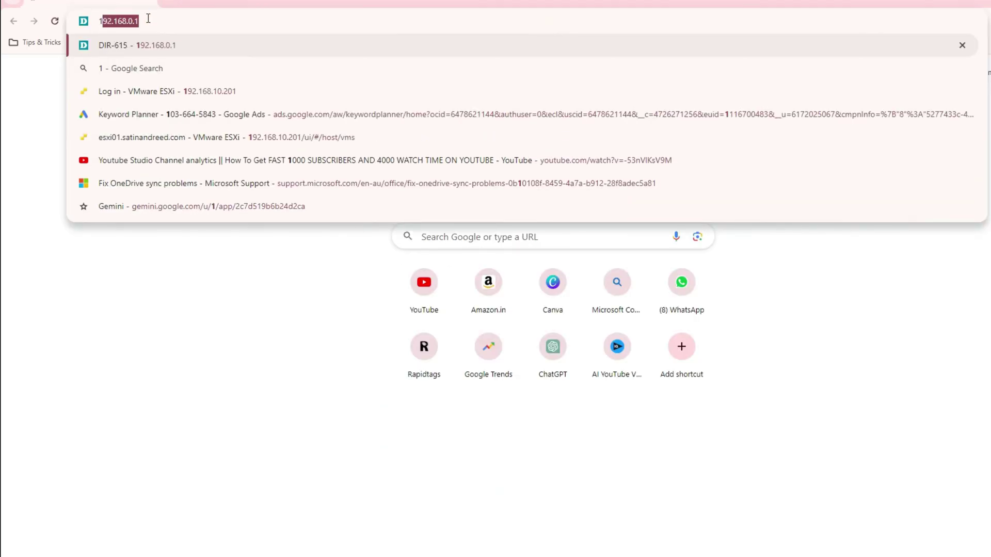
text(92.168.0.1/wizard/index-wizard.html#/info)
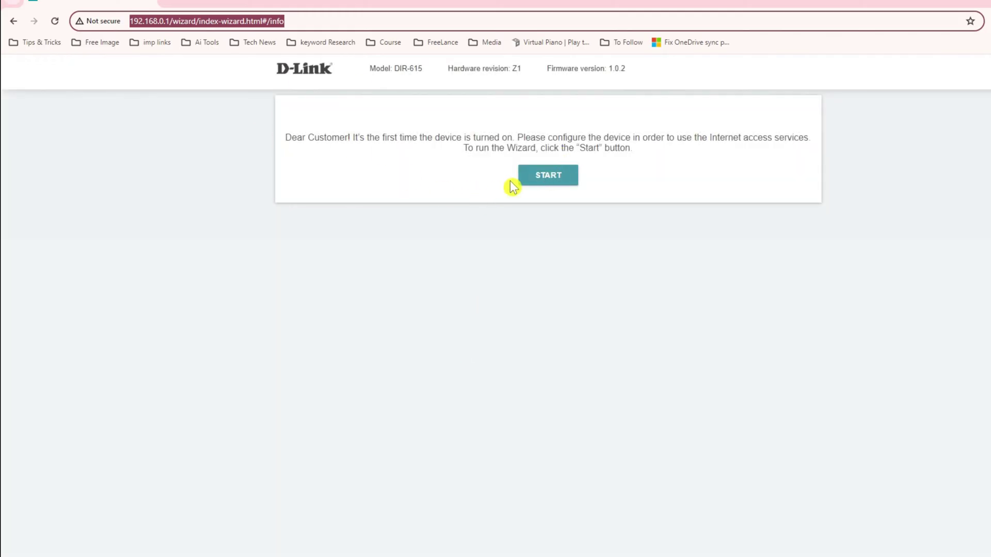
Step: Launch the wizard and, after briefly declining, accept English as its language
click(327, 145)
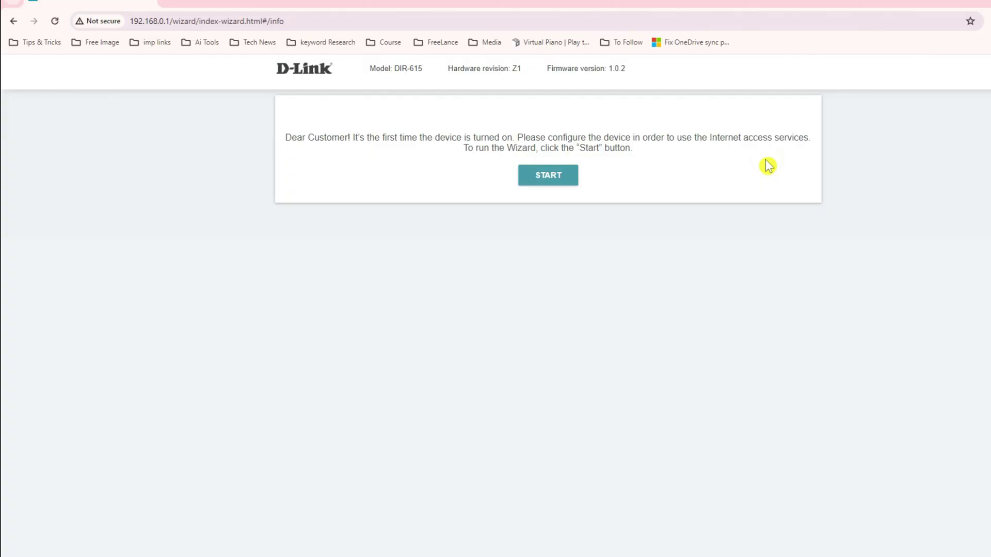
click(559, 179)
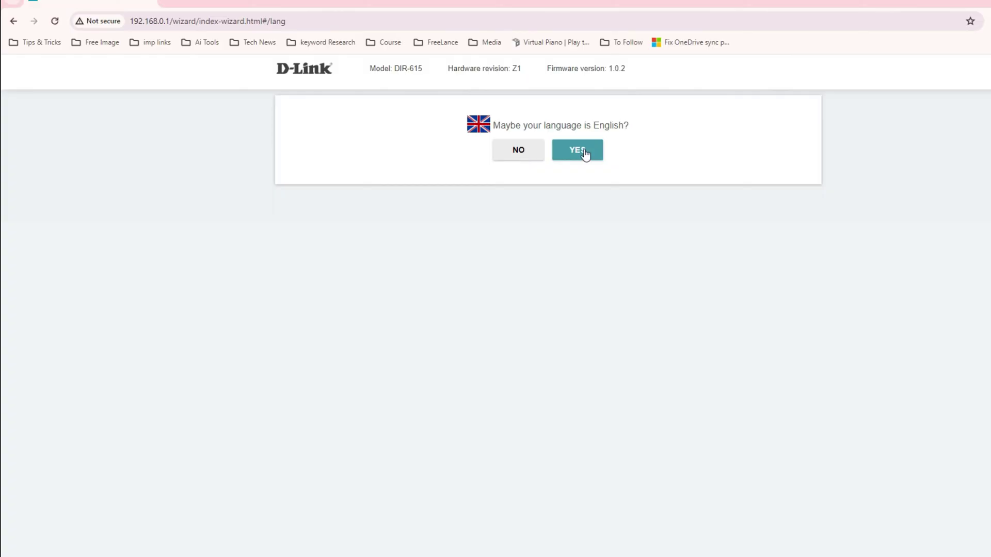
click(522, 151)
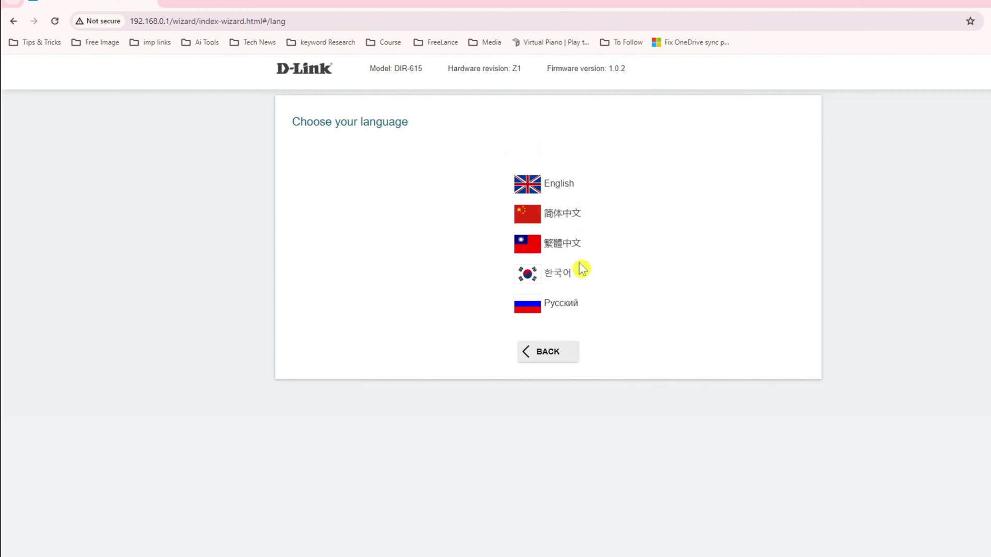
click(540, 355)
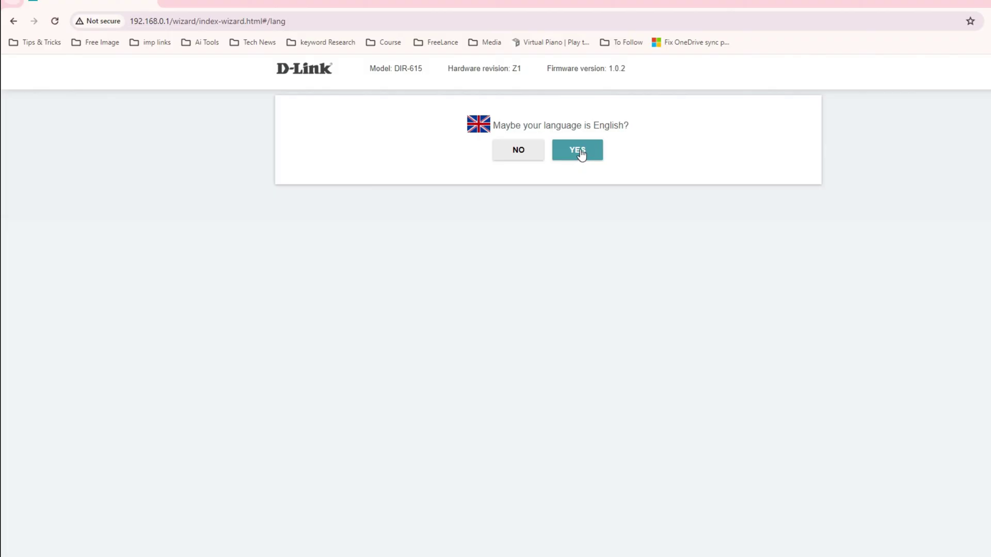
click(582, 154)
drag(403, 119, 722, 129)
click(706, 143)
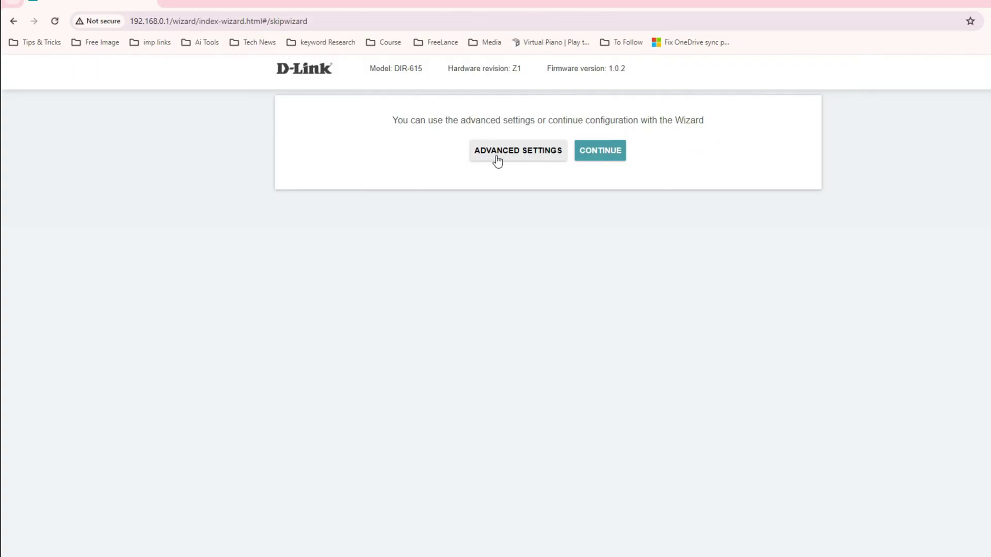
Step: Continue with the wizard and select a wired connection method
click(602, 157)
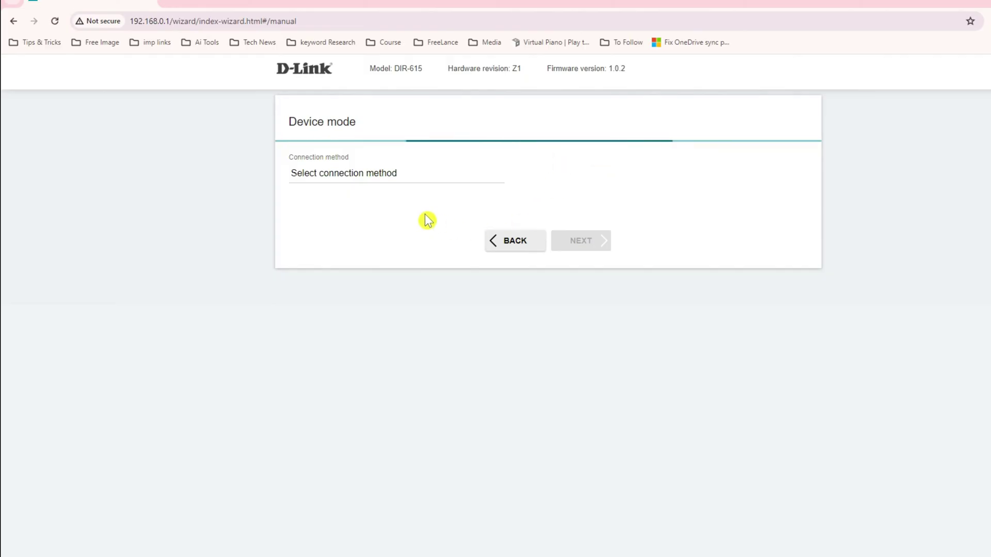
click(499, 177)
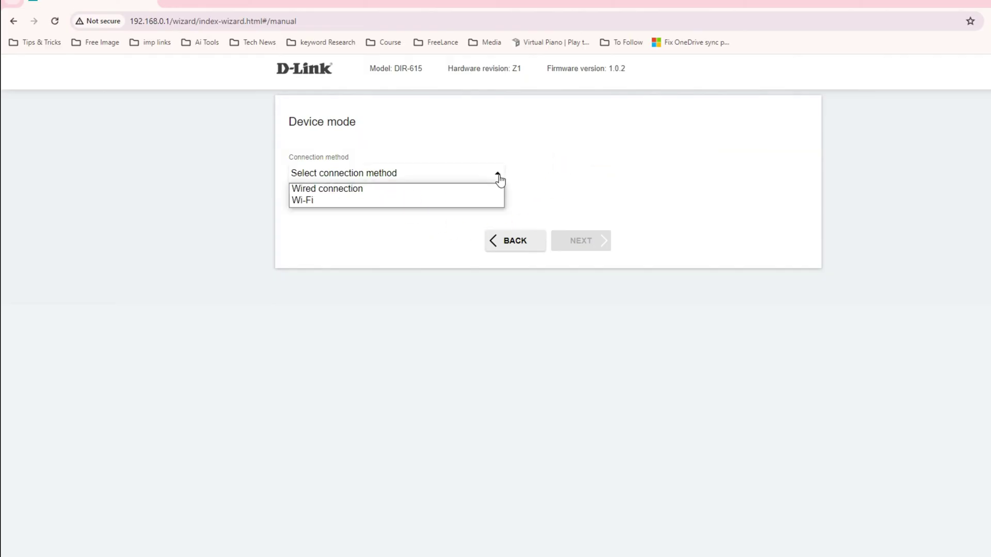
click(376, 190)
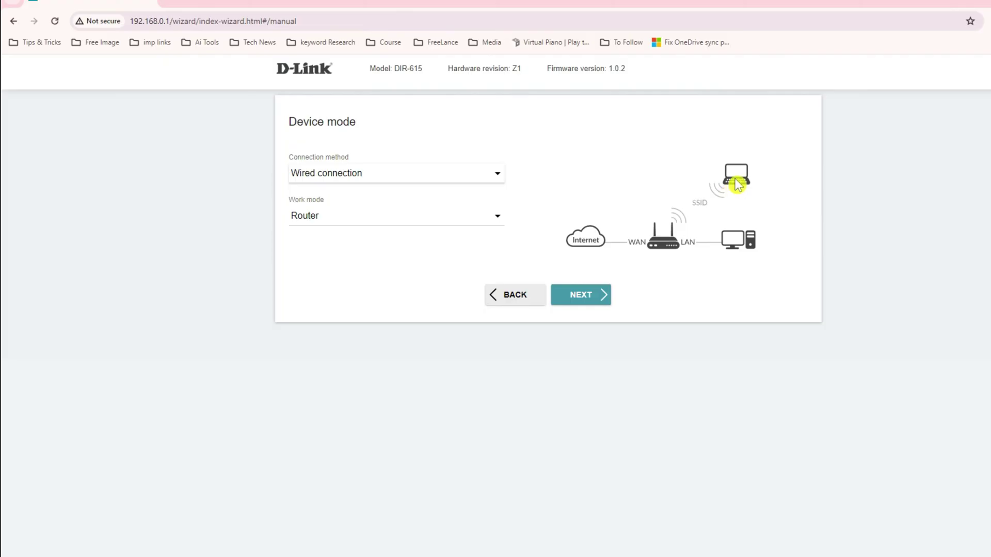
Step: Keep Router as the work mode and proceed to the connection type step
click(498, 217)
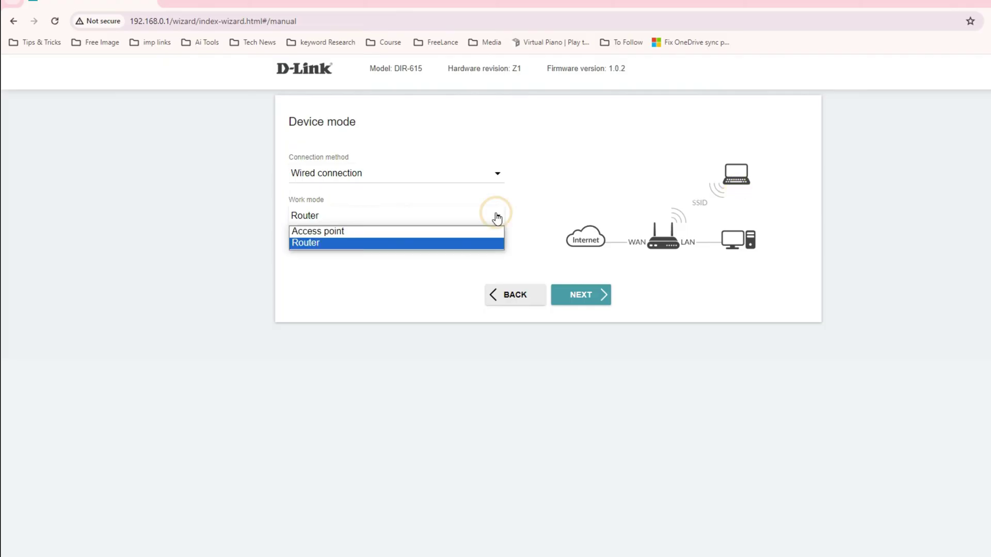
click(412, 264)
click(480, 219)
click(322, 242)
click(493, 214)
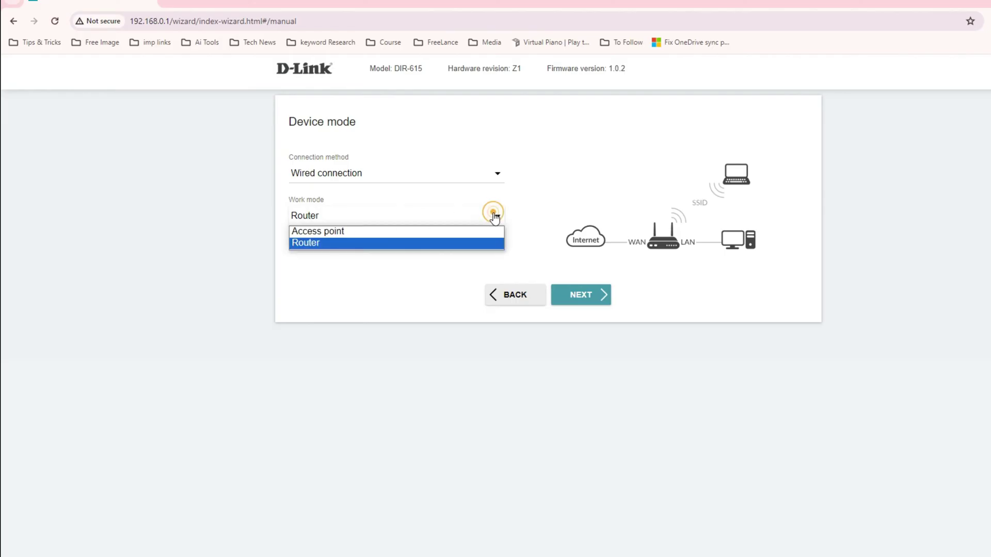
click(365, 279)
click(491, 216)
click(387, 298)
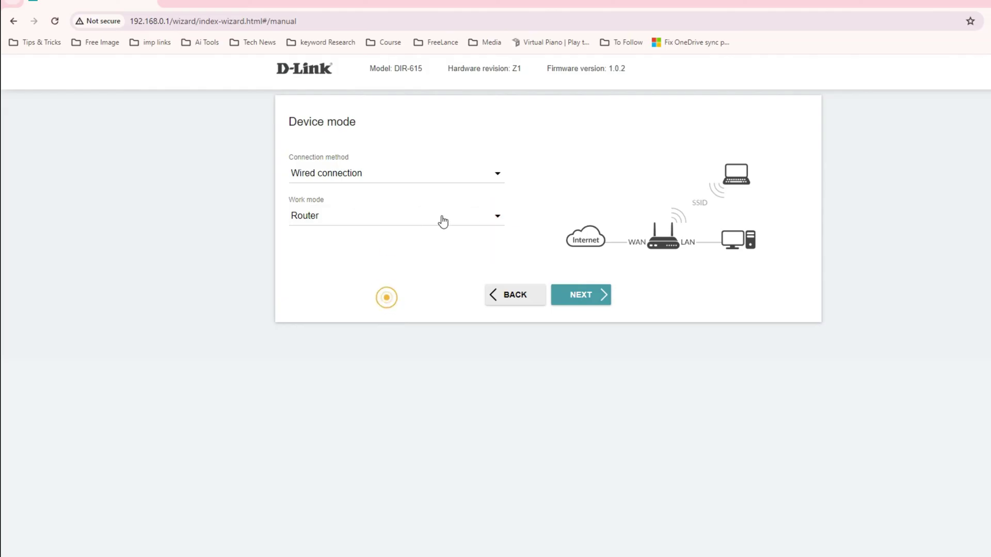
click(499, 216)
click(357, 299)
click(499, 215)
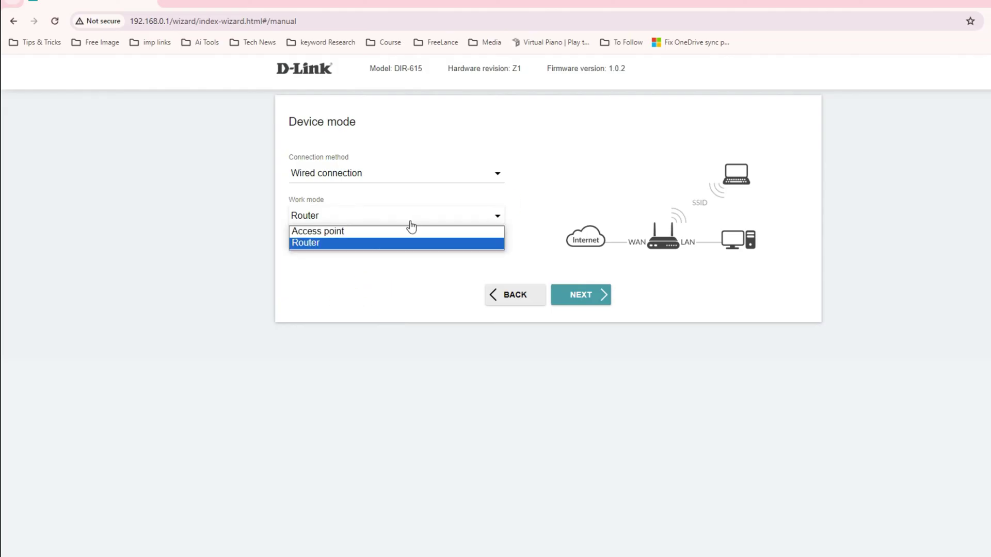
click(310, 245)
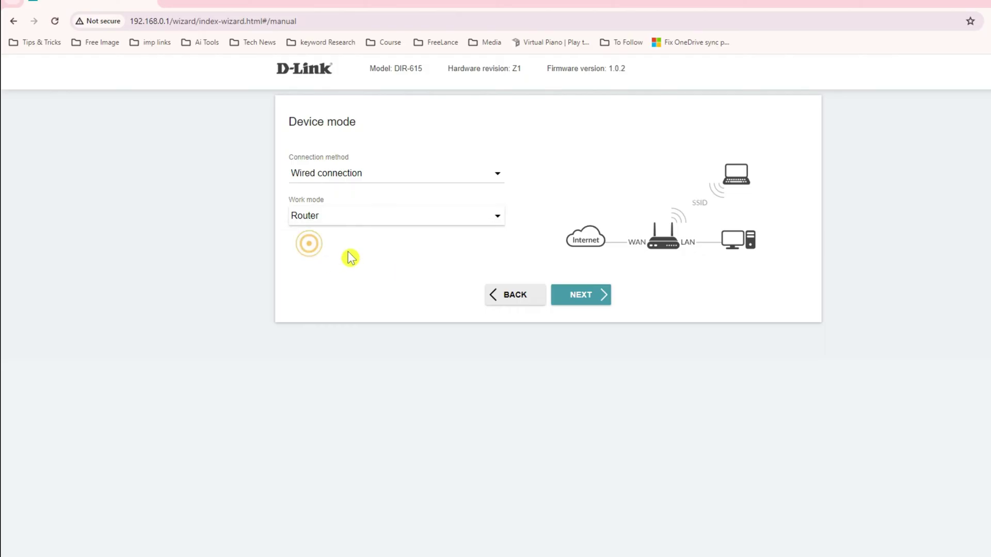
click(591, 305)
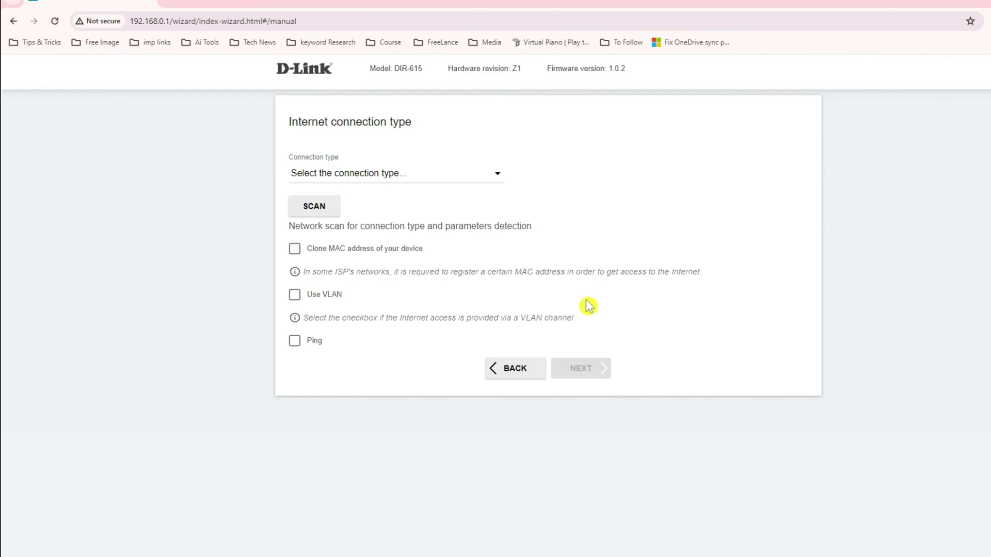
Step: Set the connection type to Dynamic IPv4 and move on to wireless settings
click(498, 178)
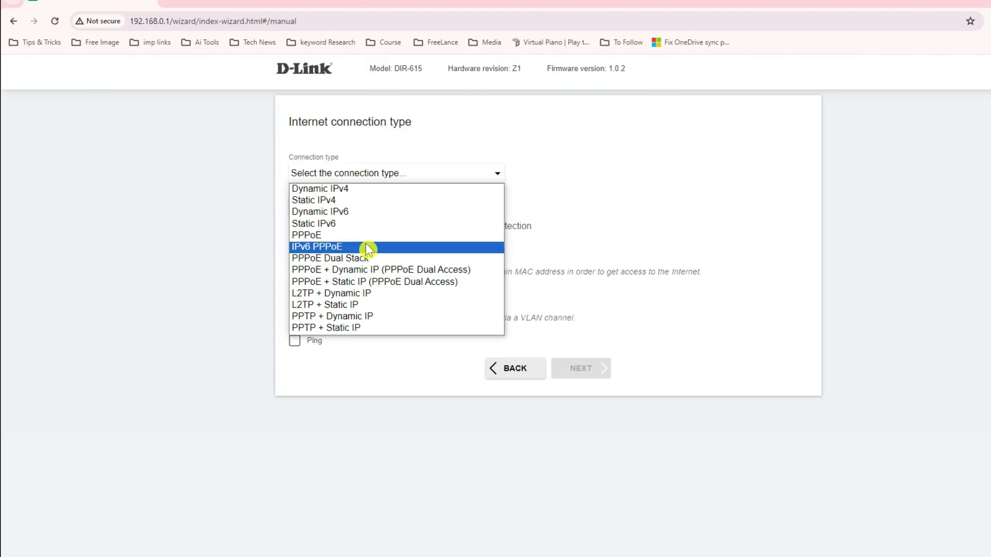
click(349, 196)
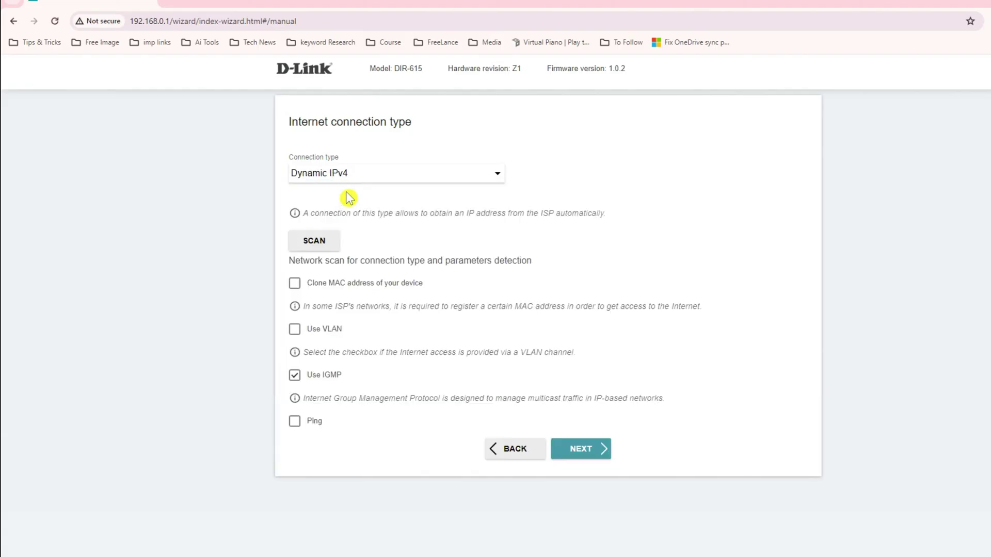
click(587, 452)
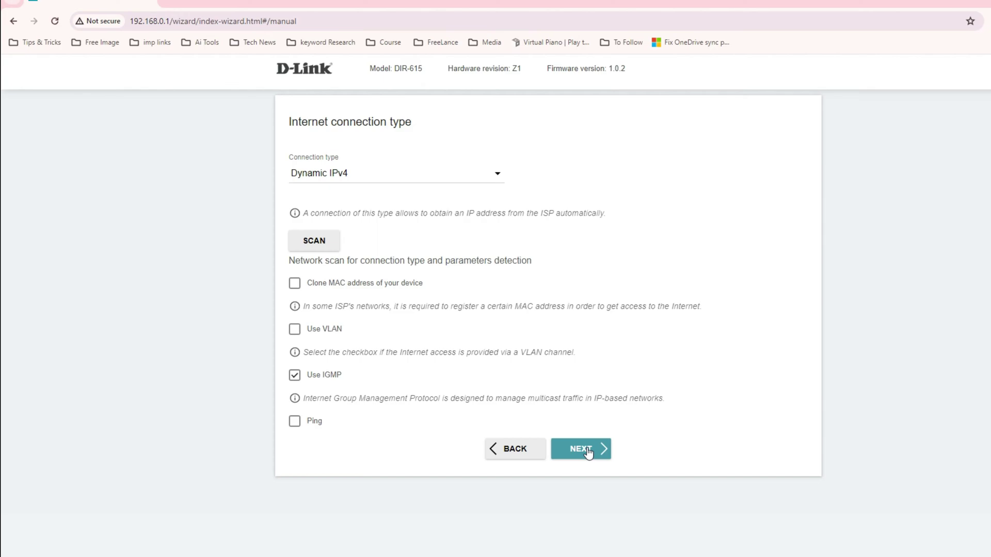
click(509, 444)
drag(308, 283, 430, 290)
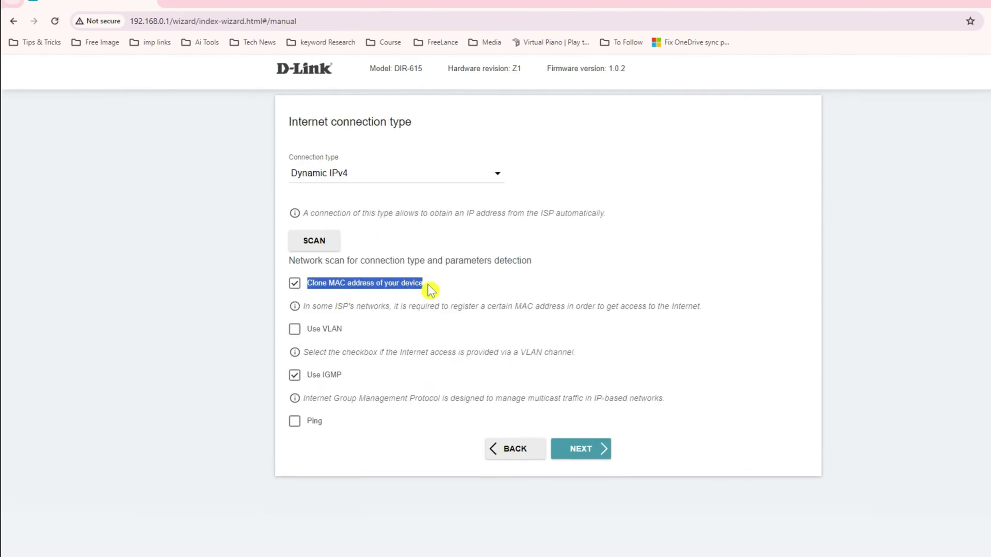
click(445, 290)
triple_click(341, 329)
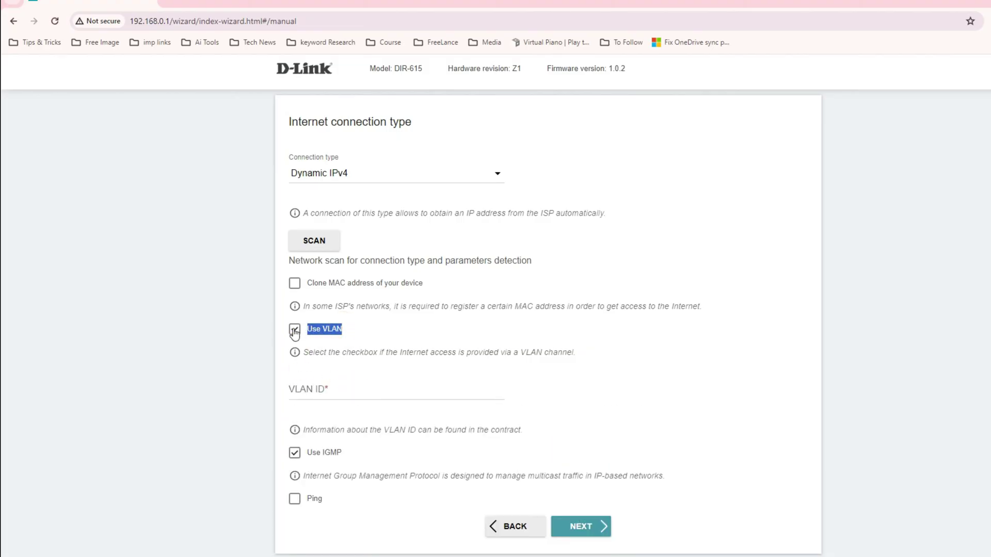
click(294, 329)
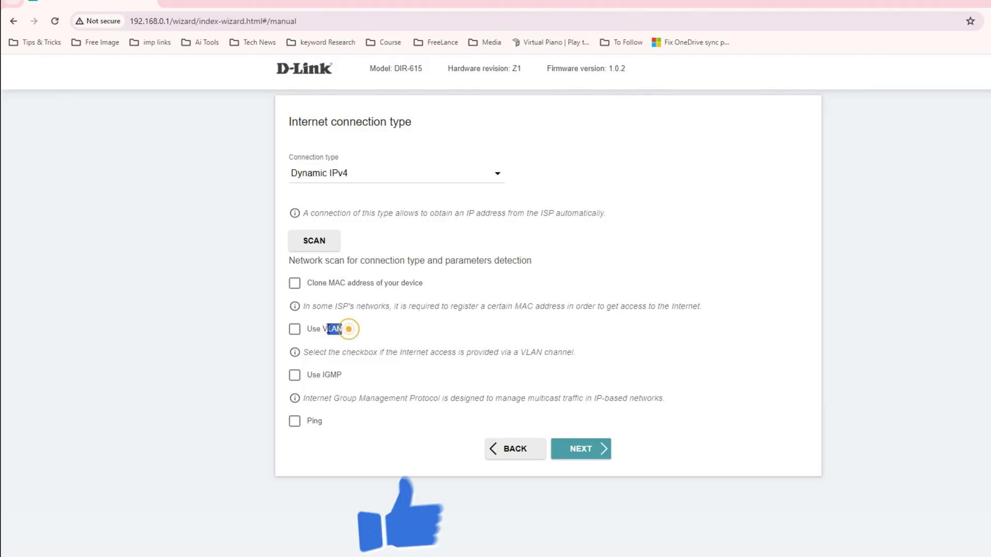
triple_click(340, 333)
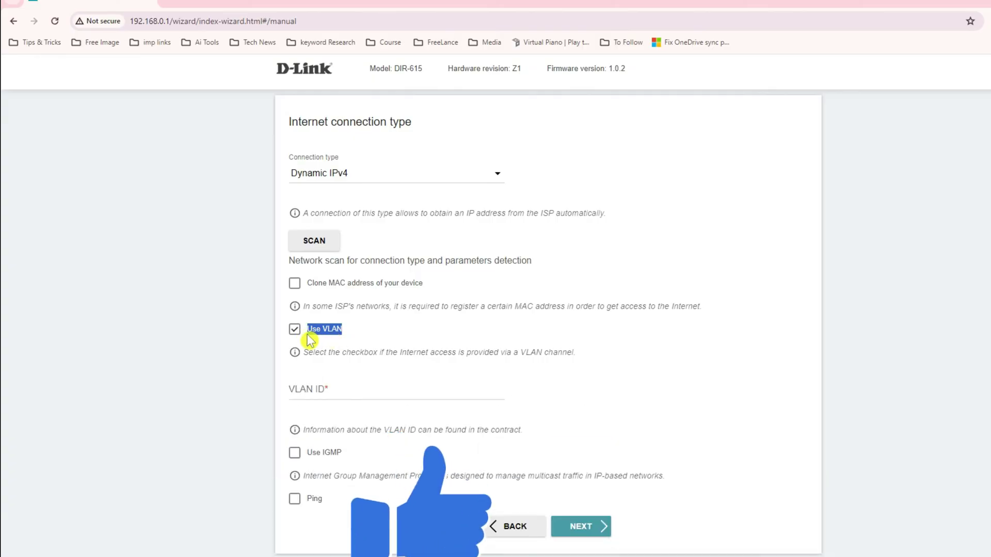
click(496, 181)
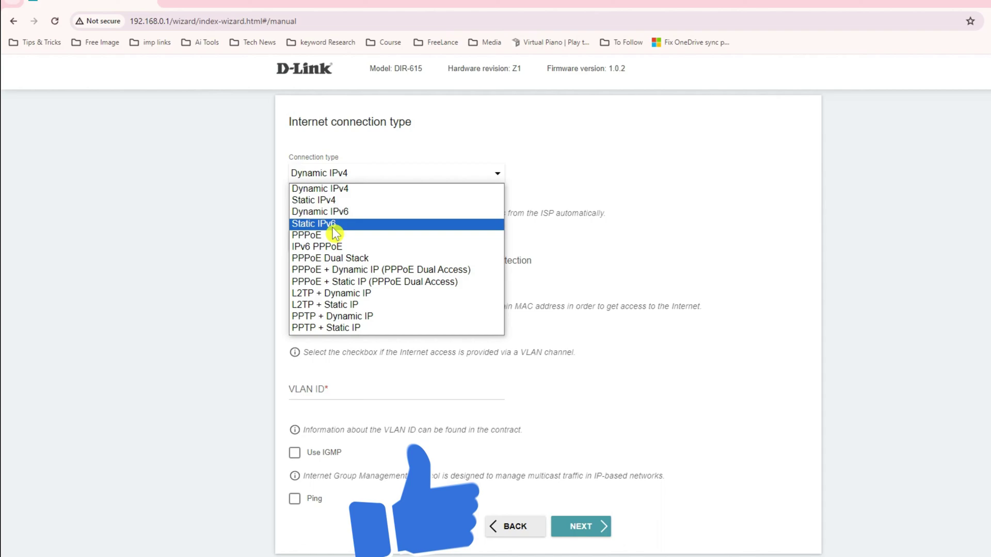
click(339, 201)
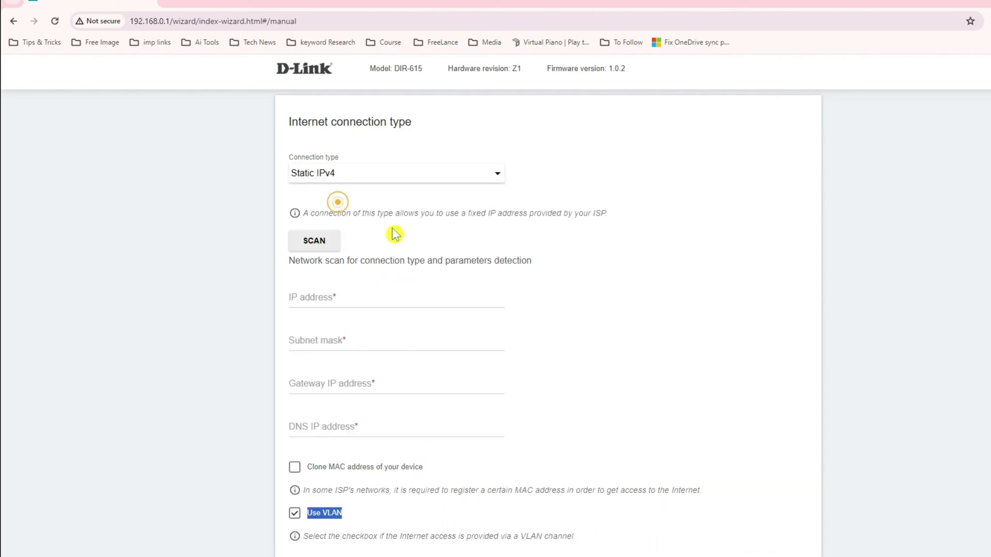
click(314, 291)
click(331, 338)
click(317, 293)
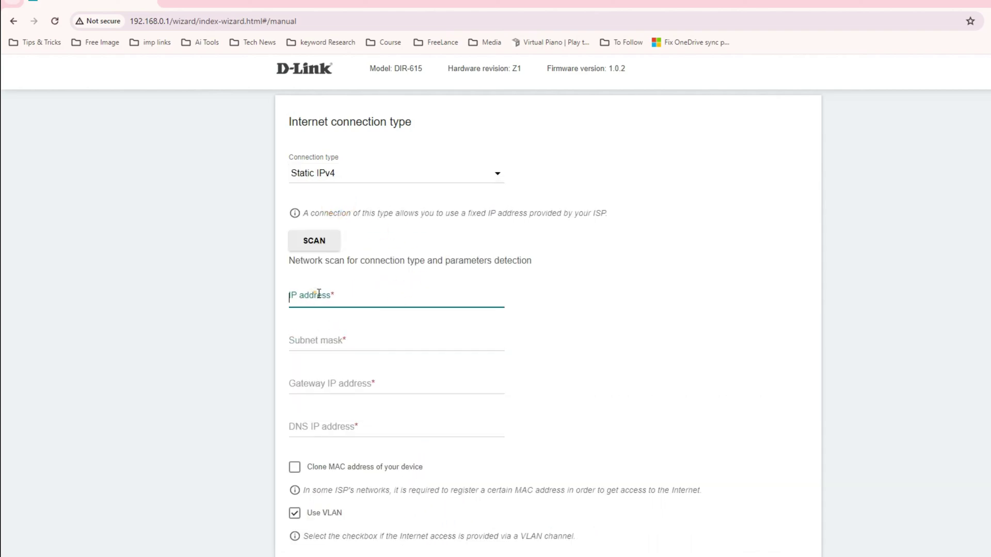
scroll(394, 400, down, 2)
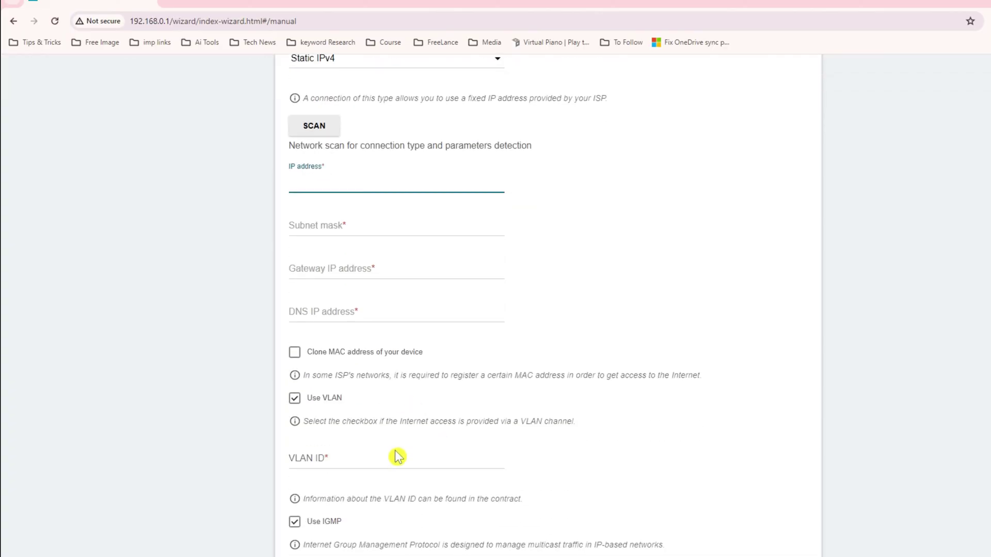
click(331, 460)
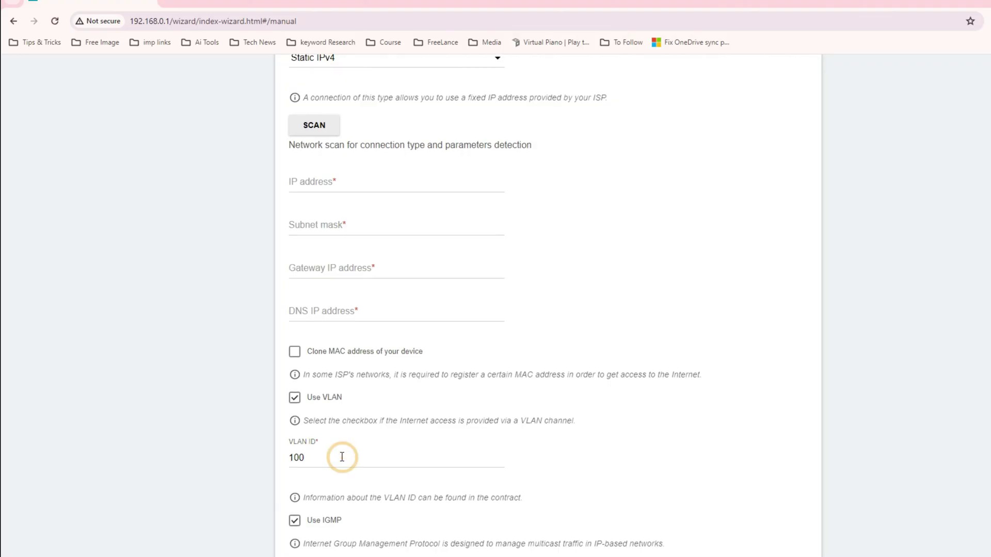
scroll(343, 458, down, 2)
scroll(343, 459, up, 4)
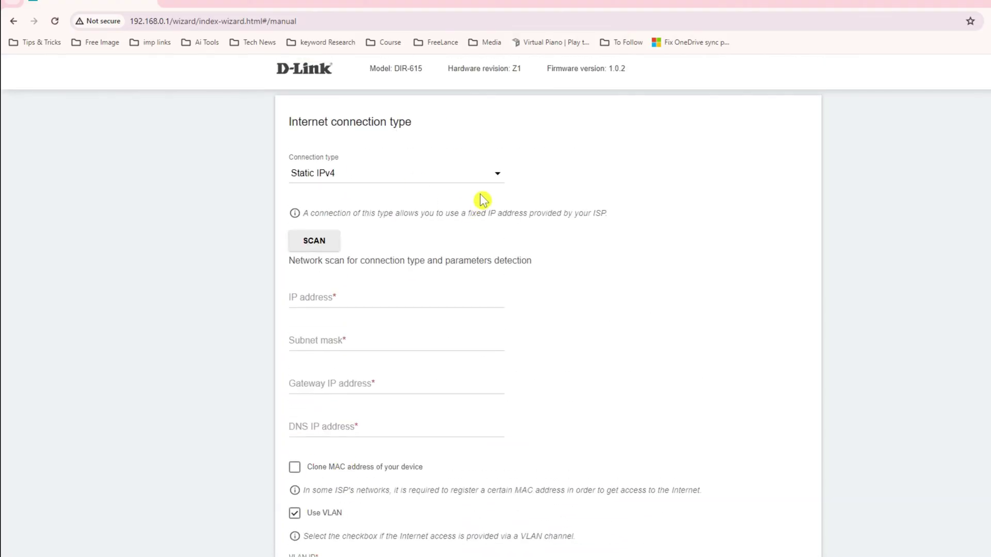
click(488, 178)
click(371, 190)
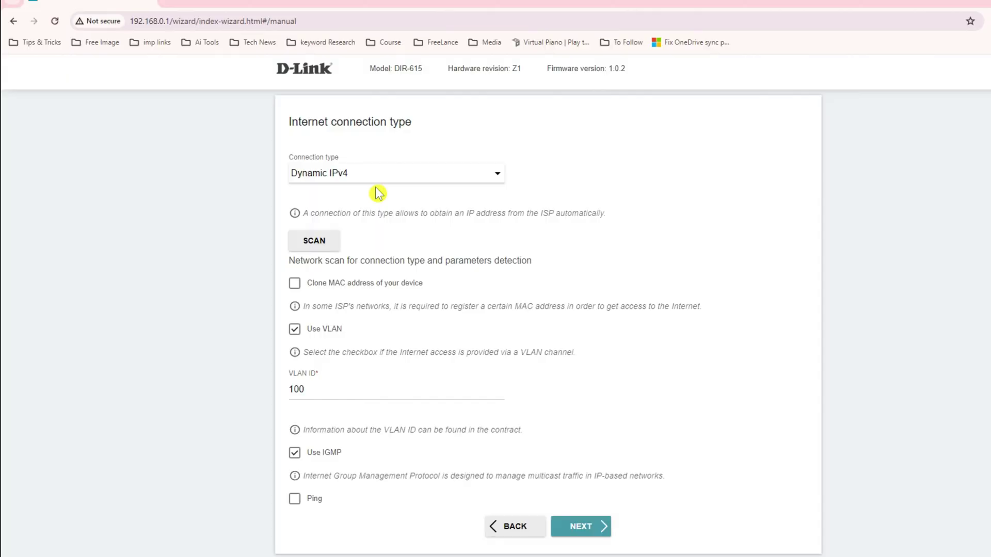
click(295, 330)
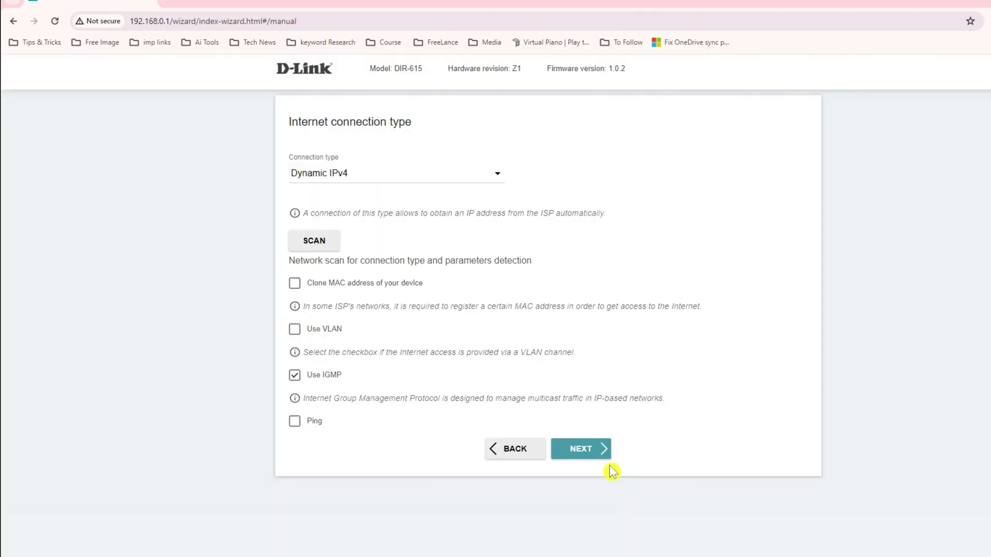
click(575, 453)
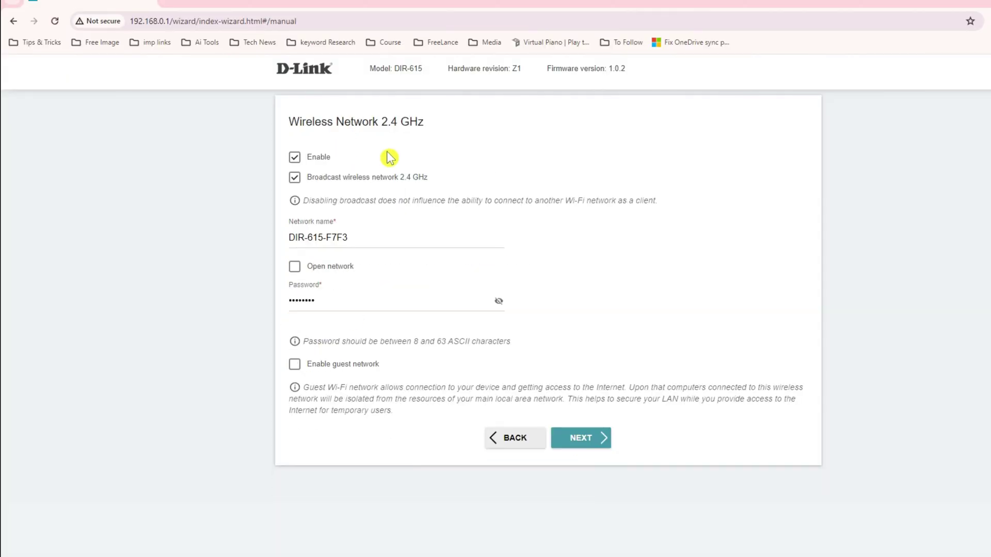
Step: Step back to the connection type page, then return to the 2.4 GHz wireless settings
click(525, 439)
click(593, 449)
mouse_move(291, 122)
mouse_down()
mouse_move(413, 122)
mouse_move(292, 123)
mouse_up()
click(447, 130)
click(292, 123)
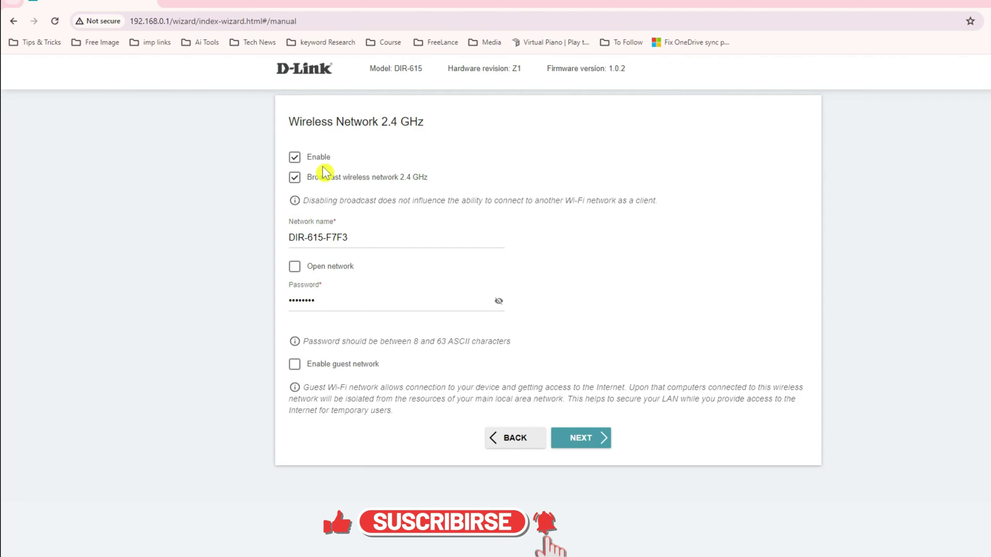
Step: Turn off 2.4 GHz broadcasting and start renaming network DIR-615-F7F3 to ThirdEye
drag(429, 177, 360, 176)
click(353, 239)
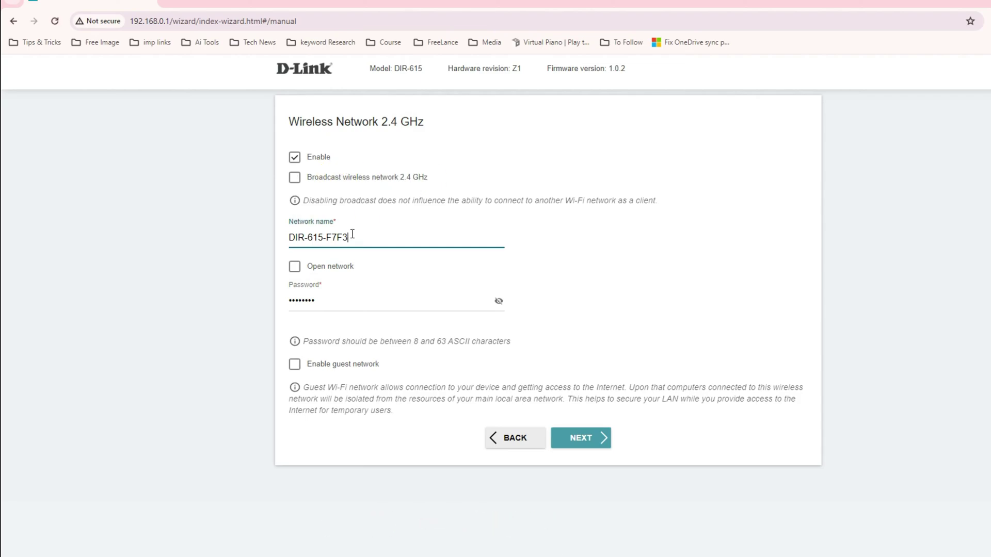
drag(353, 239, 289, 241)
click(318, 239)
drag(368, 237, 261, 237)
click(363, 238)
drag(364, 238, 272, 237)
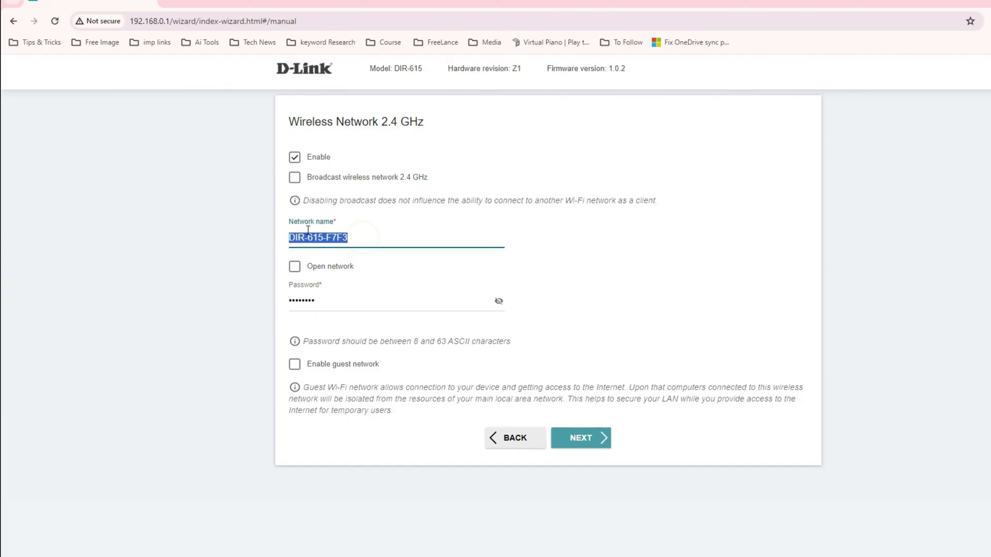
text(ThirdEye)
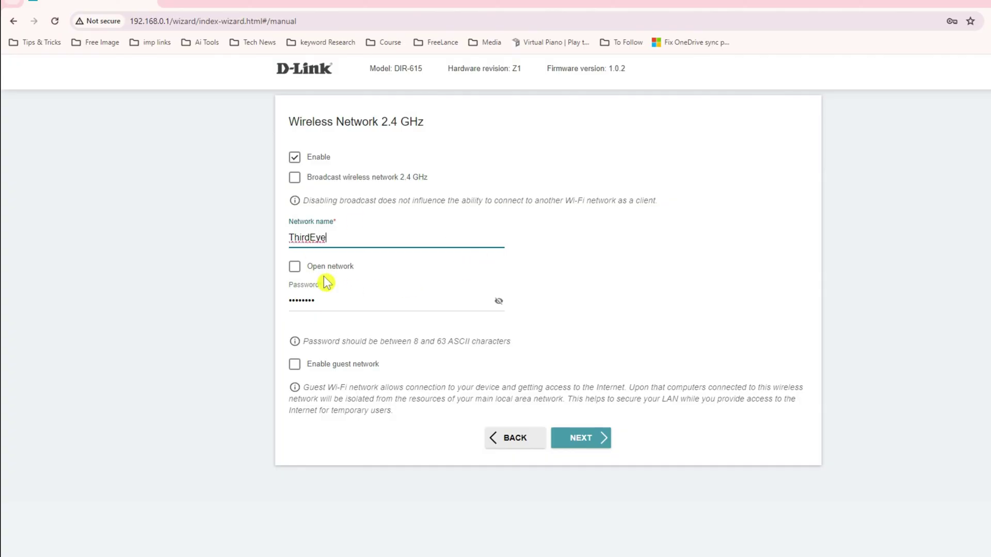
Step: Select and erase the old Wi-Fi password in the Password field
click(334, 303)
click(333, 303)
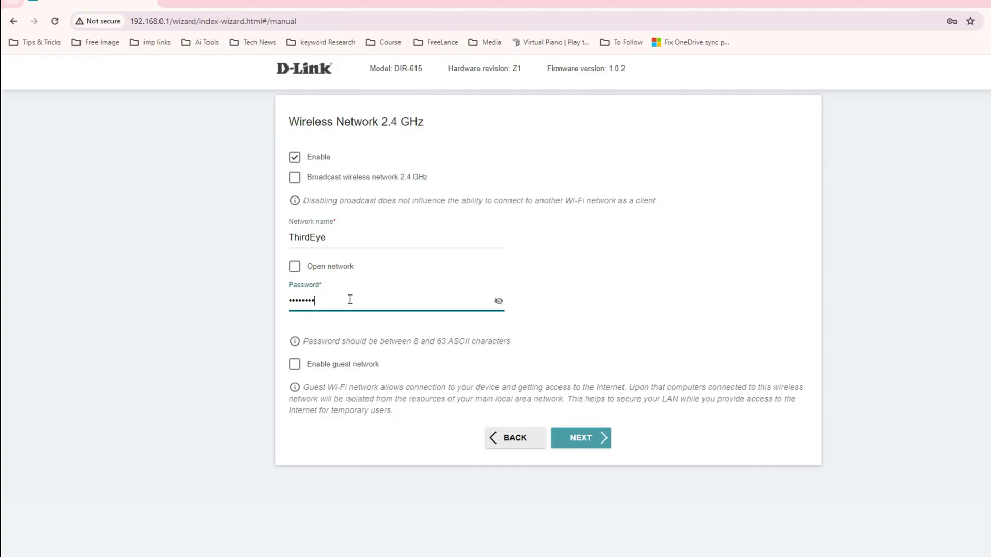
click(349, 301)
drag(357, 305, 228, 308)
key(BackSpace)
Step: Skip past the IPTV step, then try marking an IP phone on LAN3
click(582, 443)
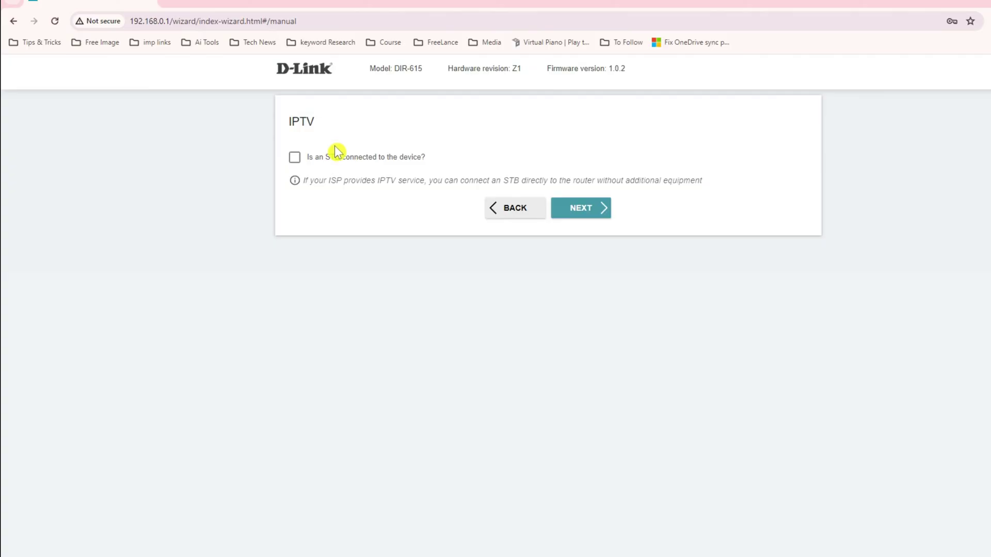
click(585, 213)
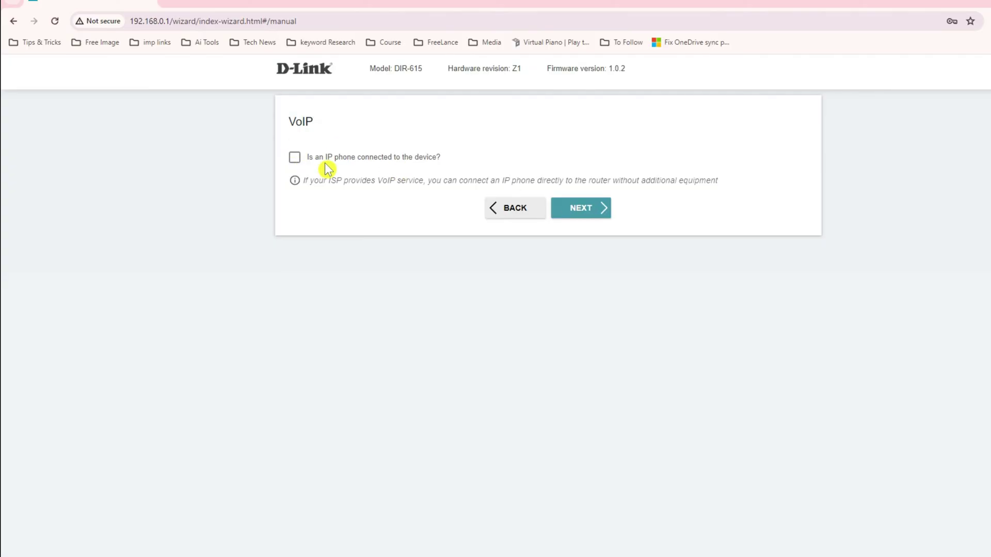
drag(442, 158, 338, 157)
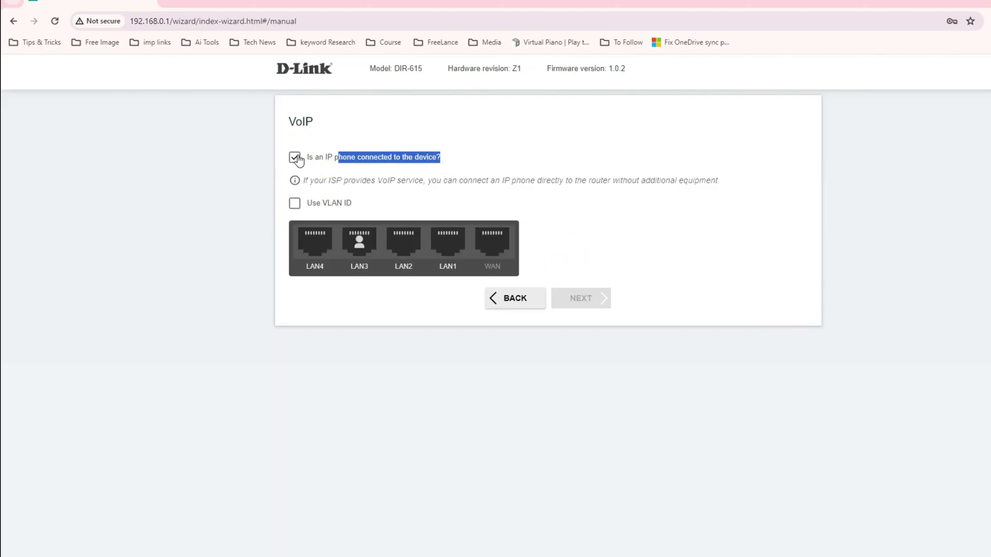
click(375, 157)
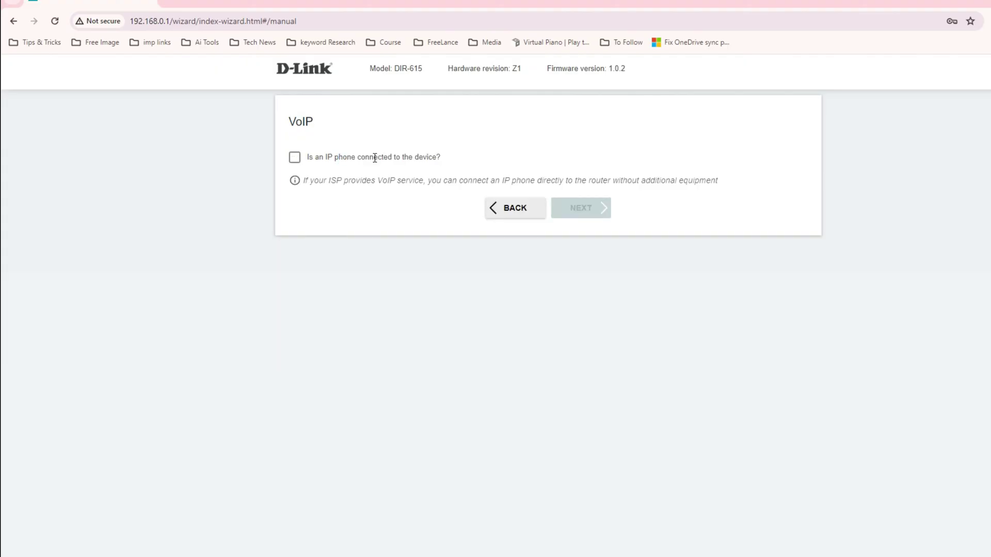
click(308, 157)
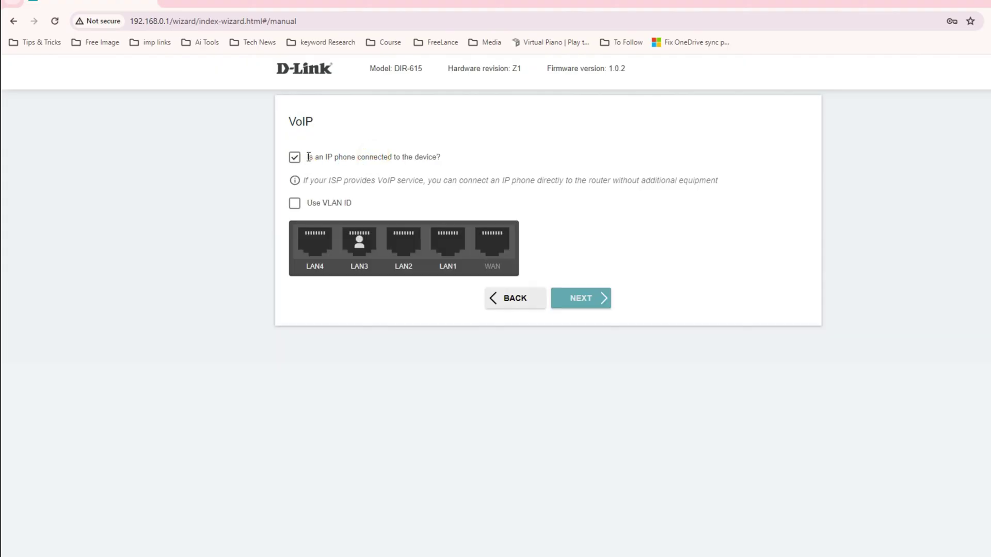
click(367, 253)
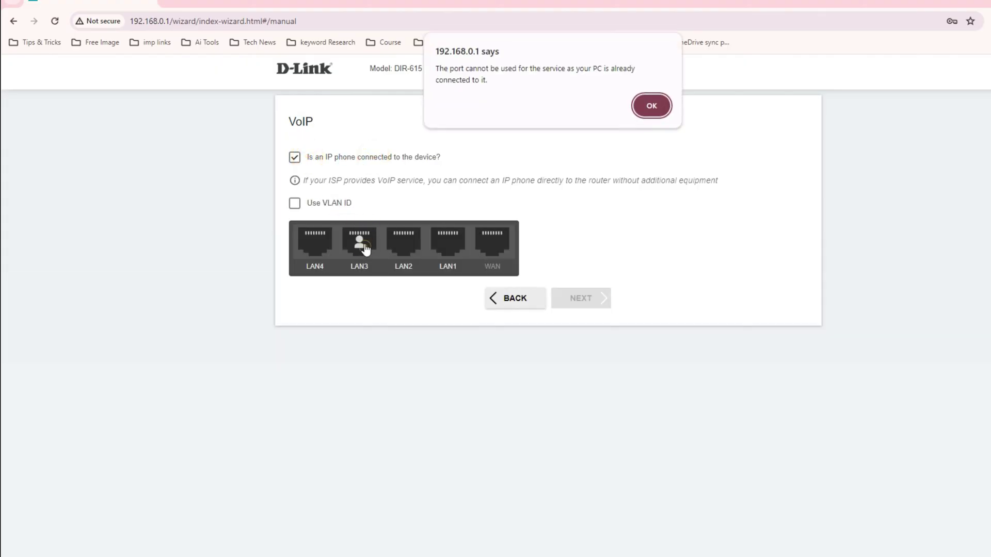
click(642, 104)
Step: Turn the VLAN ID option off and declare that no IP phone is connected
click(328, 204)
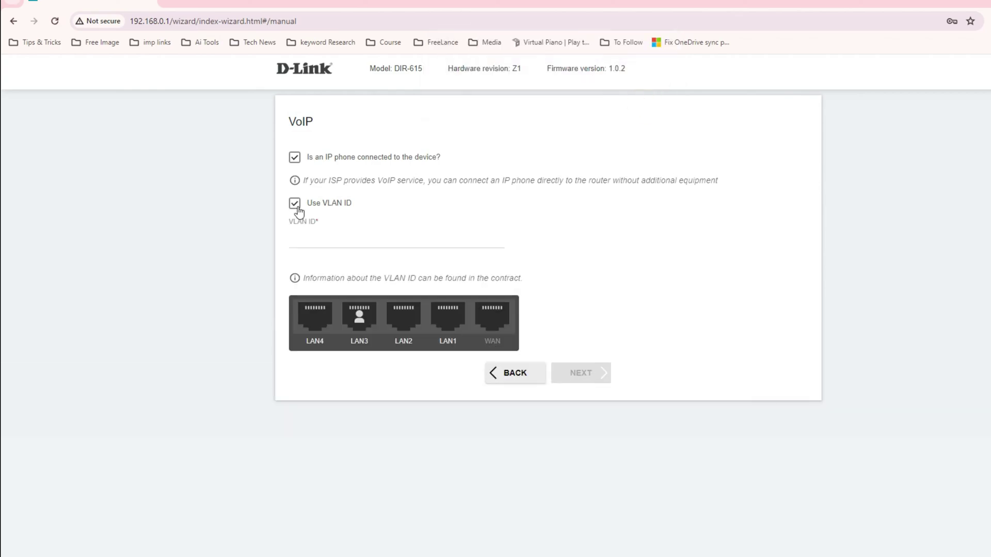
click(319, 235)
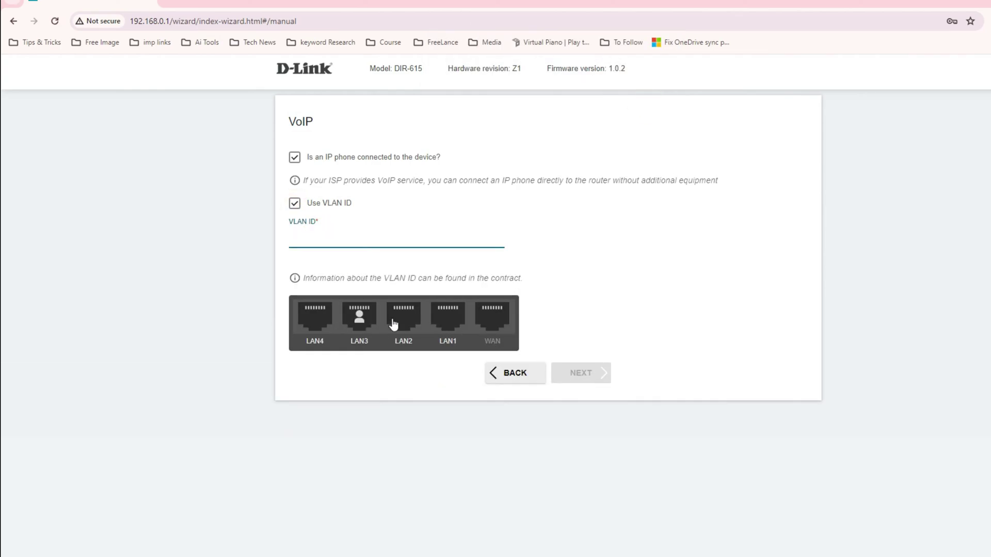
click(381, 370)
click(321, 239)
click(298, 204)
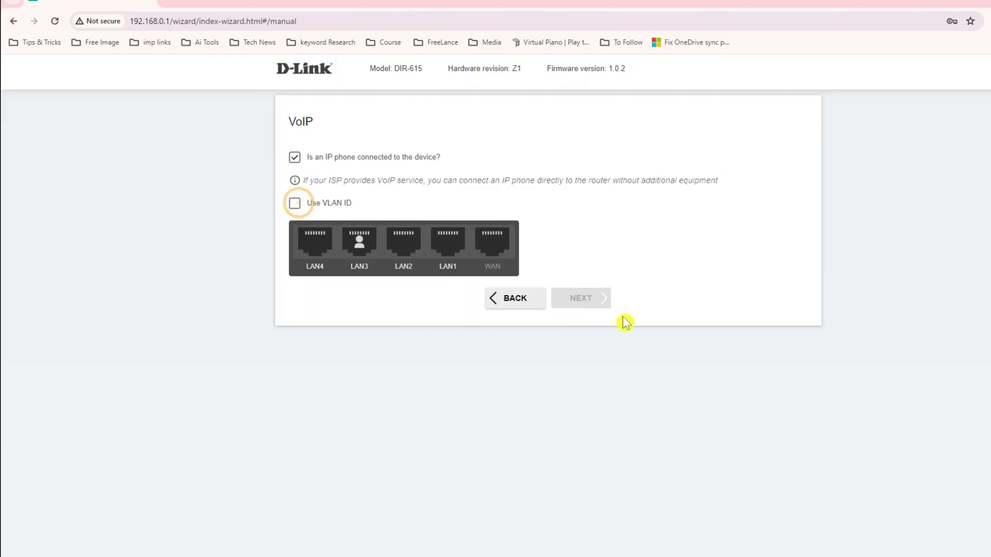
click(294, 158)
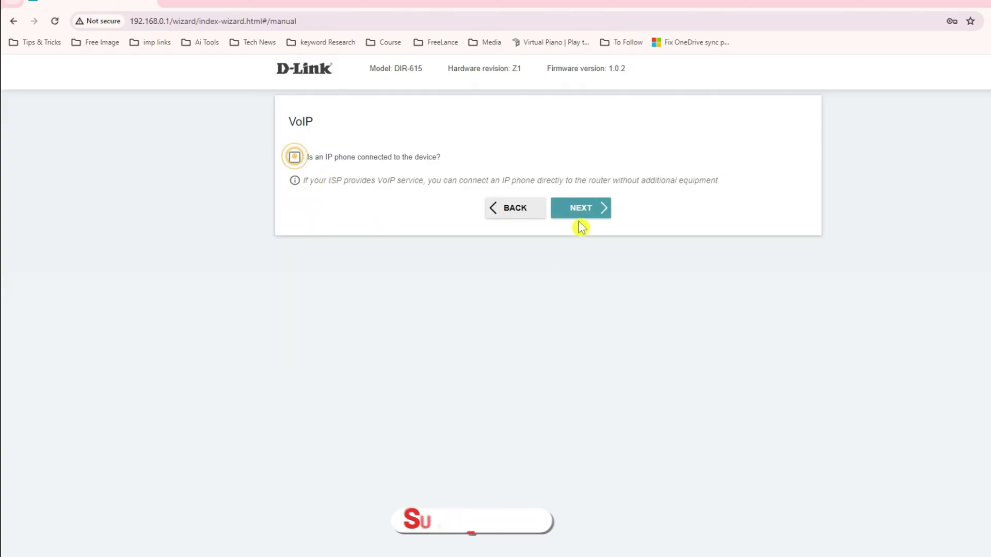
Step: Enter and confirm a new web interface admin password, then open the Summary page
click(583, 213)
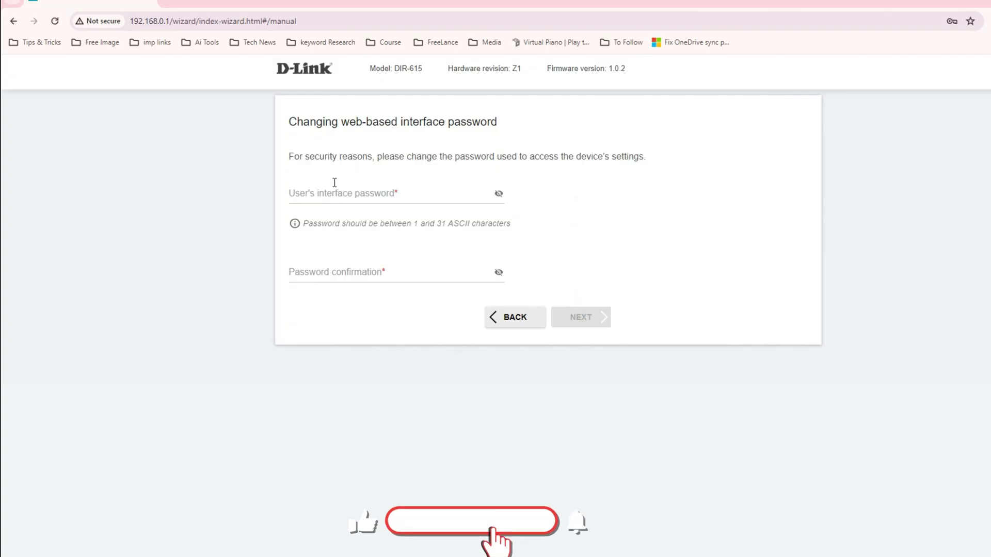
click(321, 194)
drag(300, 122, 504, 125)
click(502, 125)
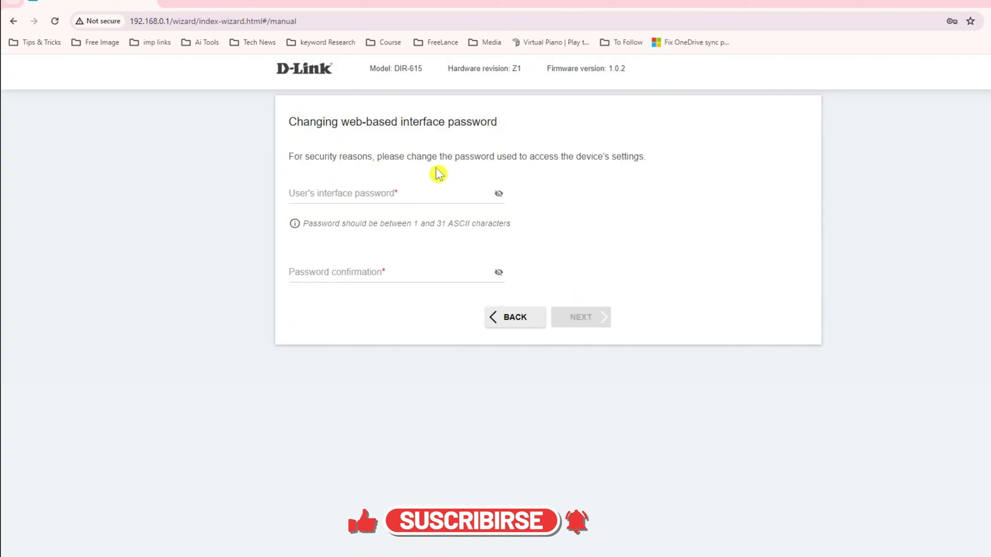
drag(288, 122, 549, 131)
click(323, 195)
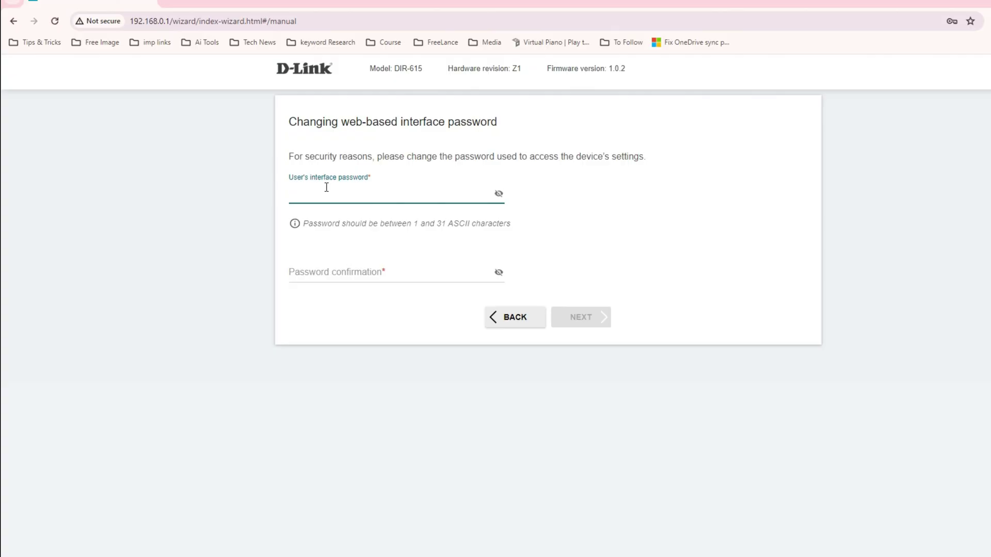
text(admin1234)
key(Tab)
text(a)
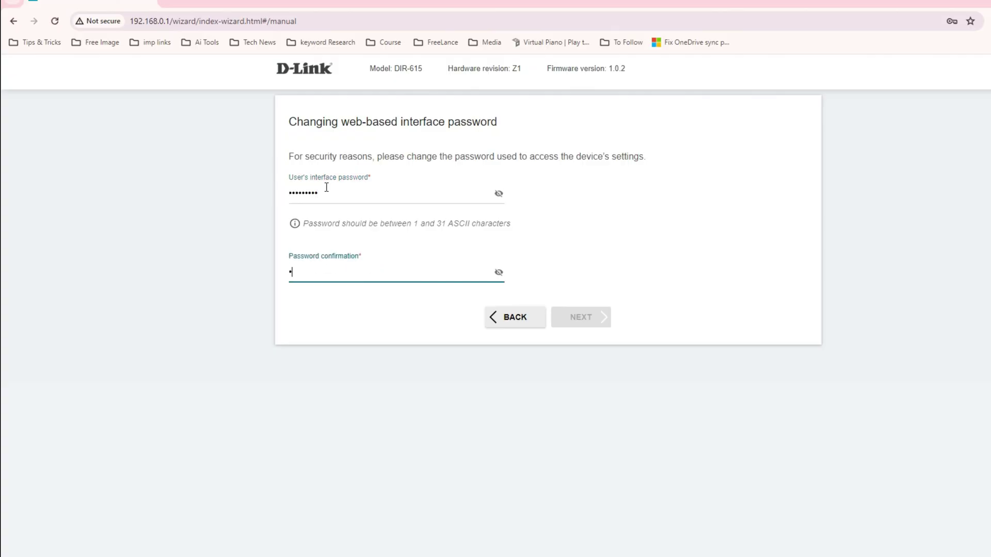
text(dmin123)
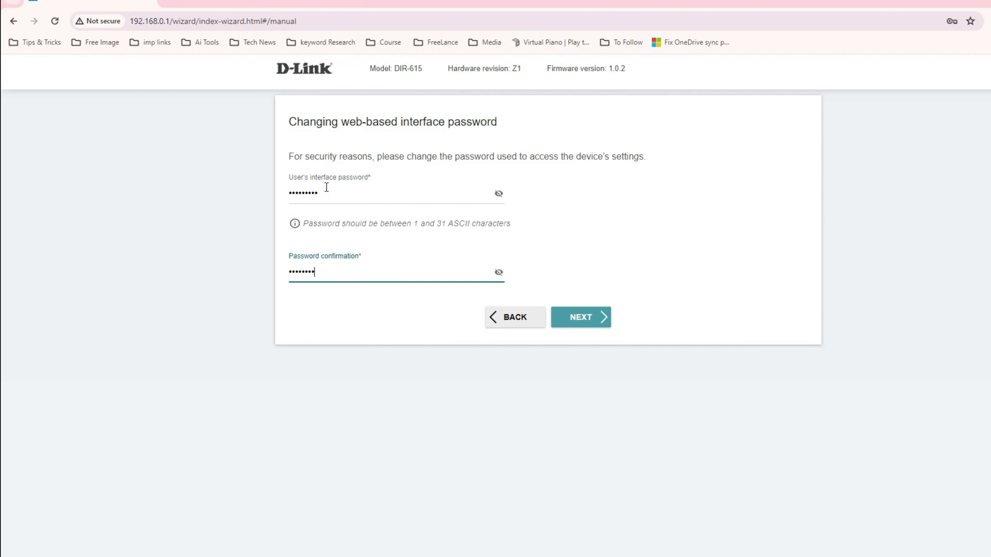
click(589, 319)
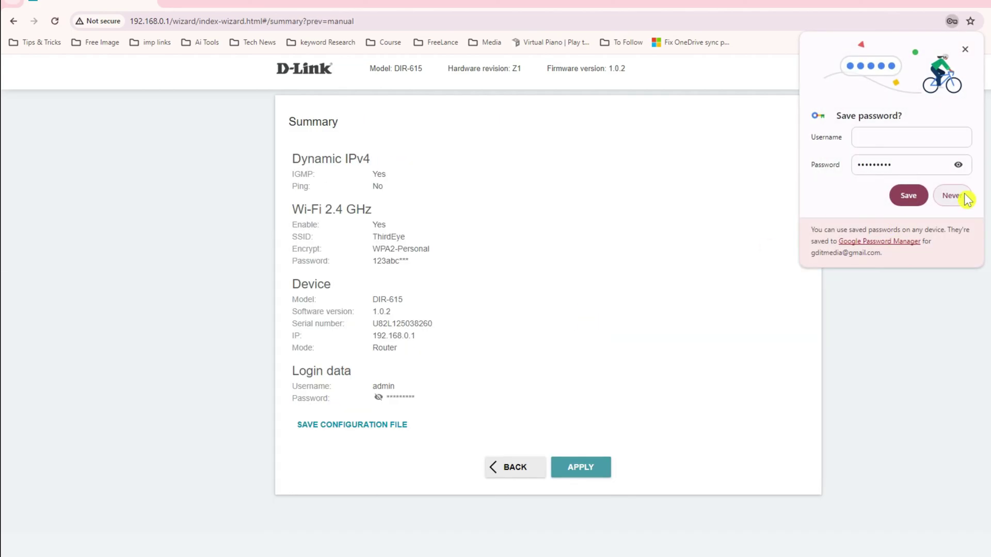
Step: Decline Chrome's password saving and download the configuration as settings.txt
click(962, 195)
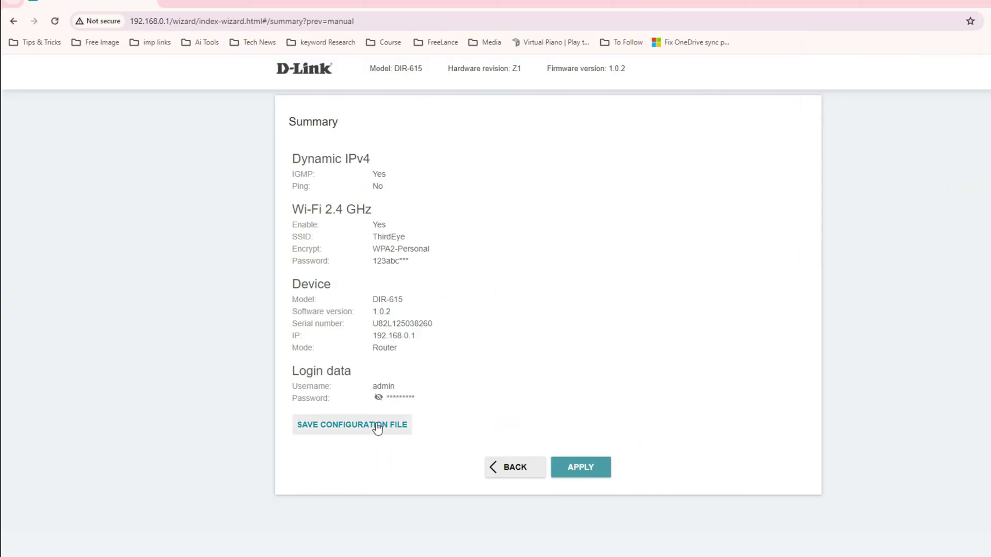
click(356, 383)
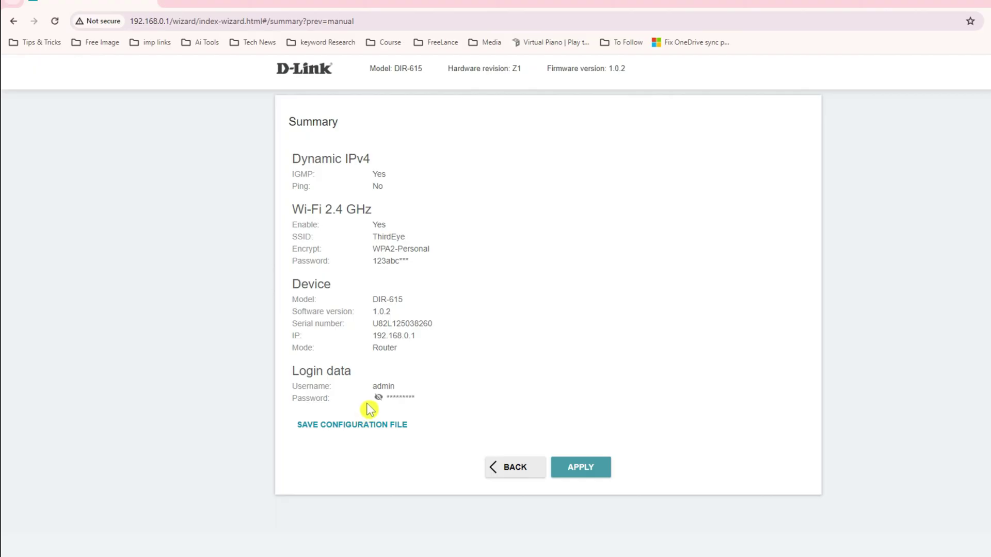
click(377, 436)
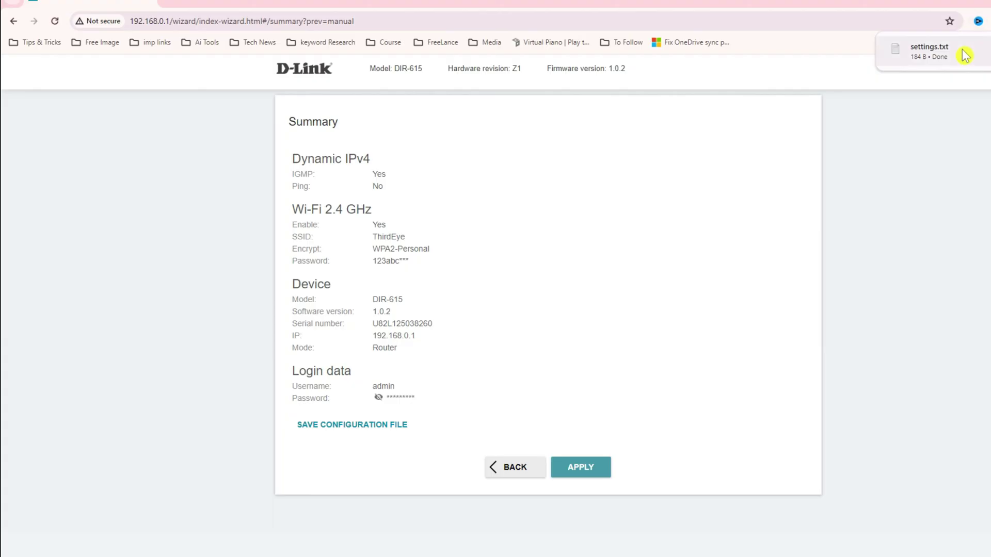
Step: Apply the wizard settings and confirm the WAN cable not connected warning
click(582, 469)
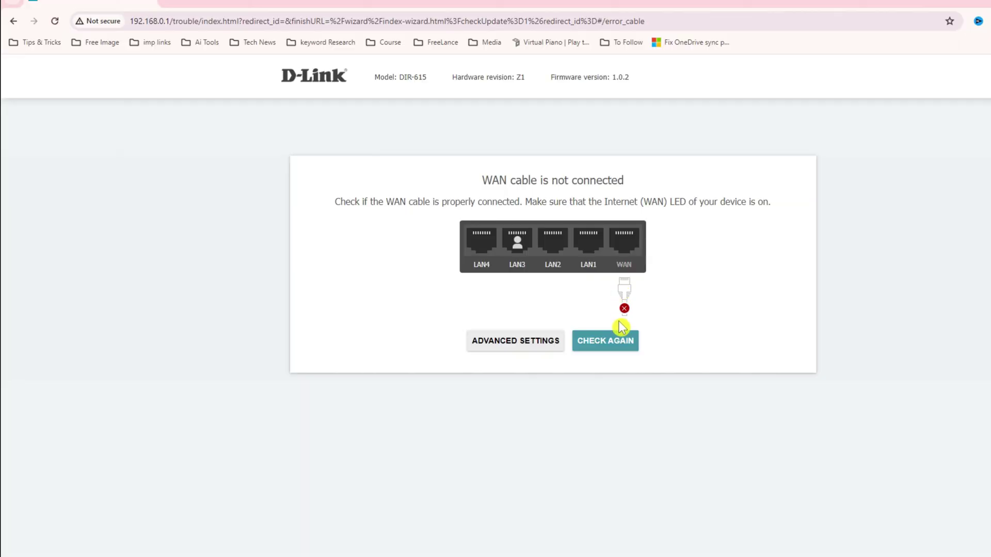
drag(482, 181, 638, 183)
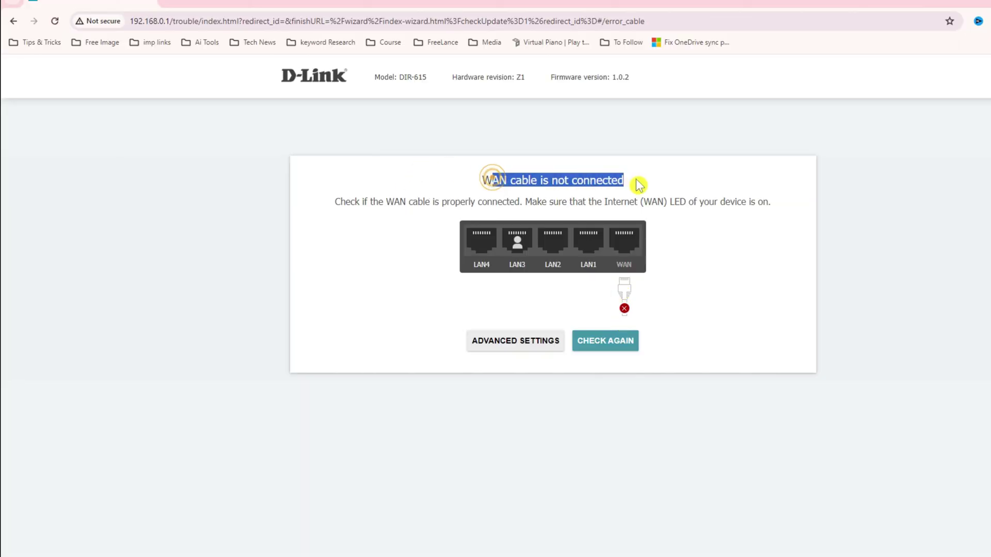
click(372, 206)
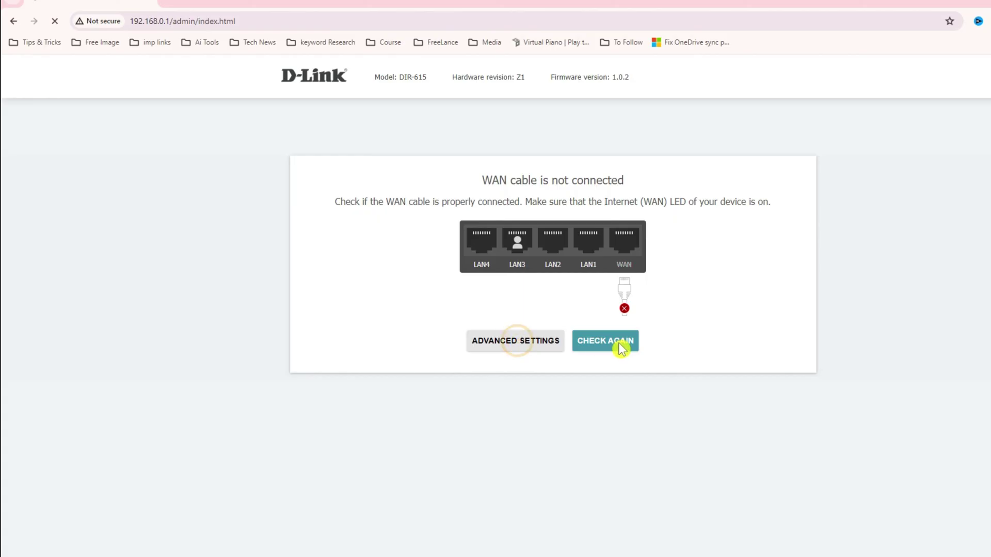
Step: Proceed to the home dashboard showing Dynamic IPv4 with Cable disconnected status
click(524, 347)
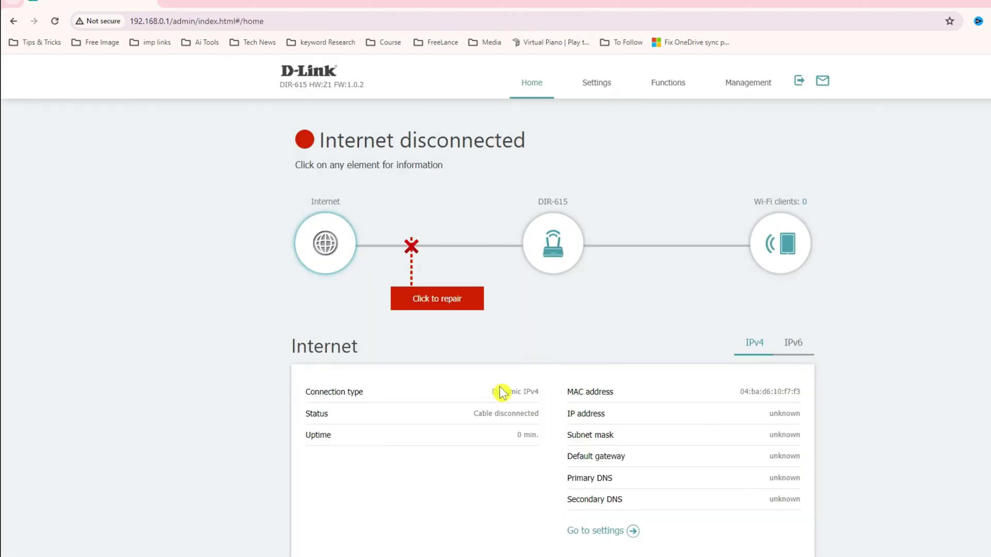